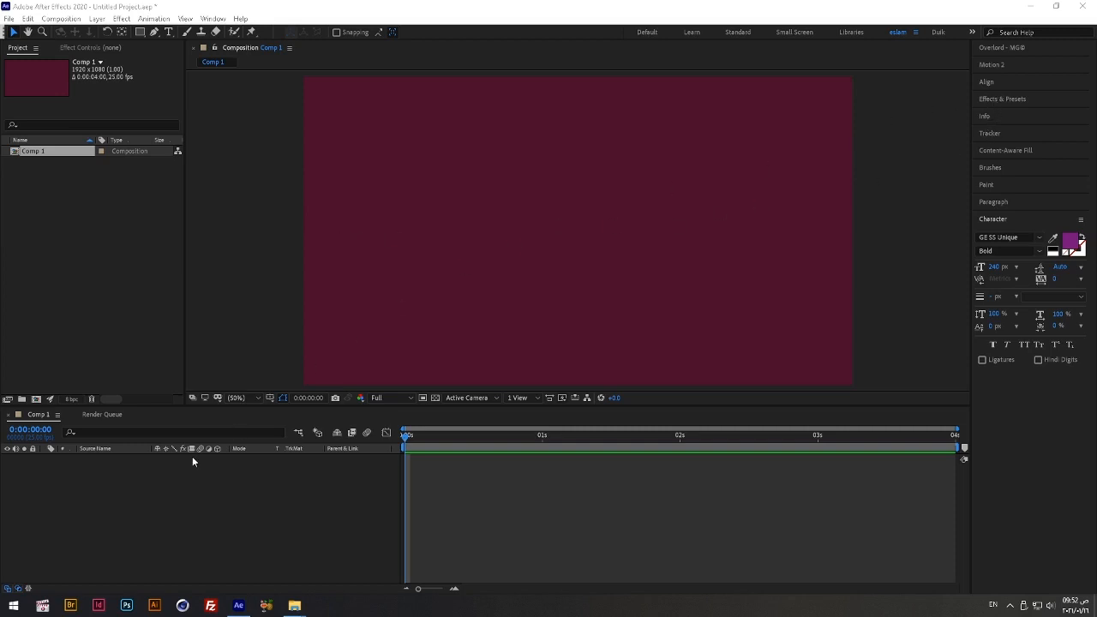
Create a shape layer with a blue rectangle filling the composition and apply the CC Sphere effect to it.
left_click(120, 486)
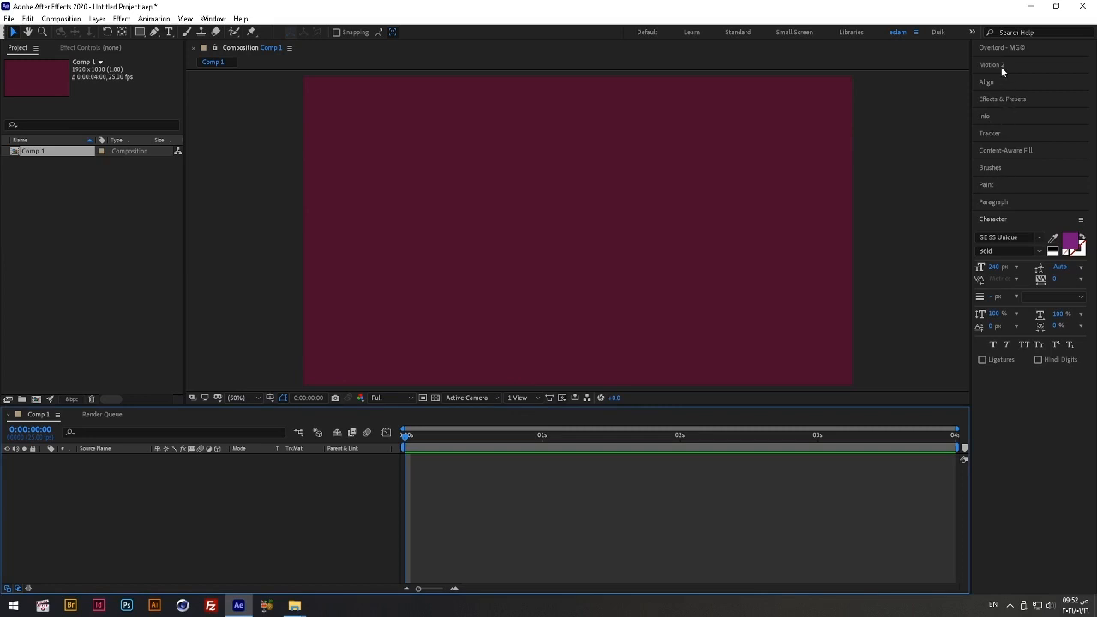
double_click(140, 32)
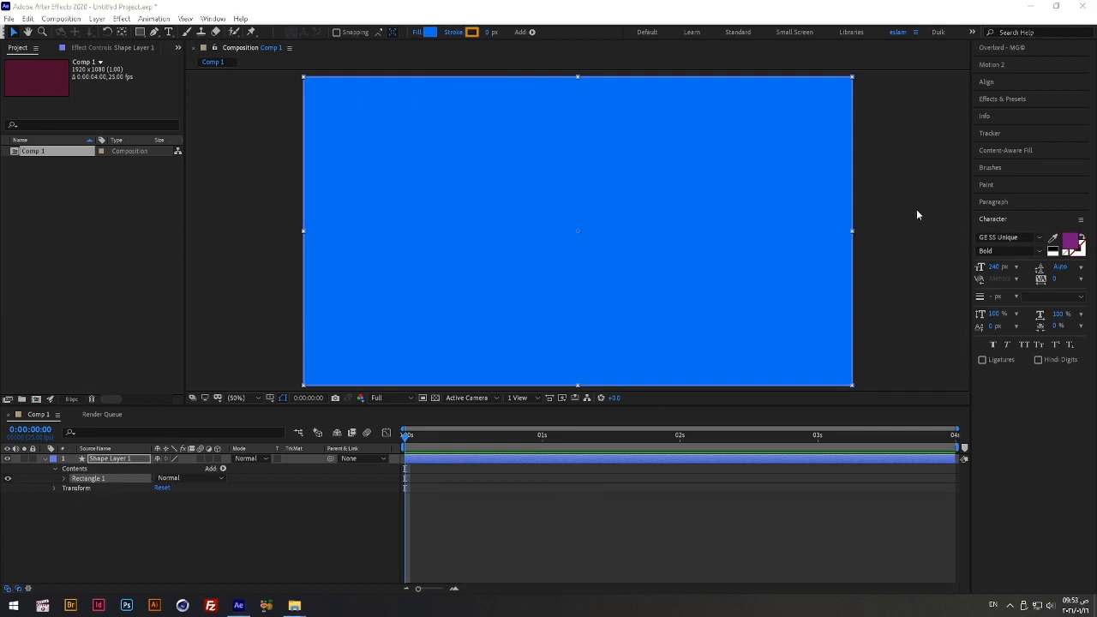
left_click(997, 101)
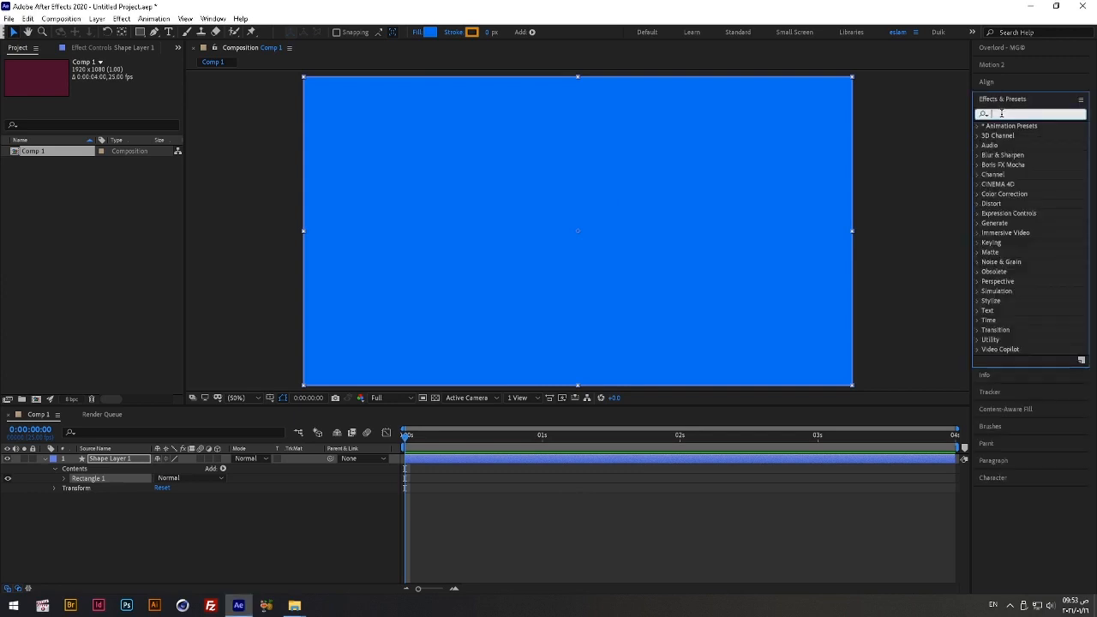
type("sph")
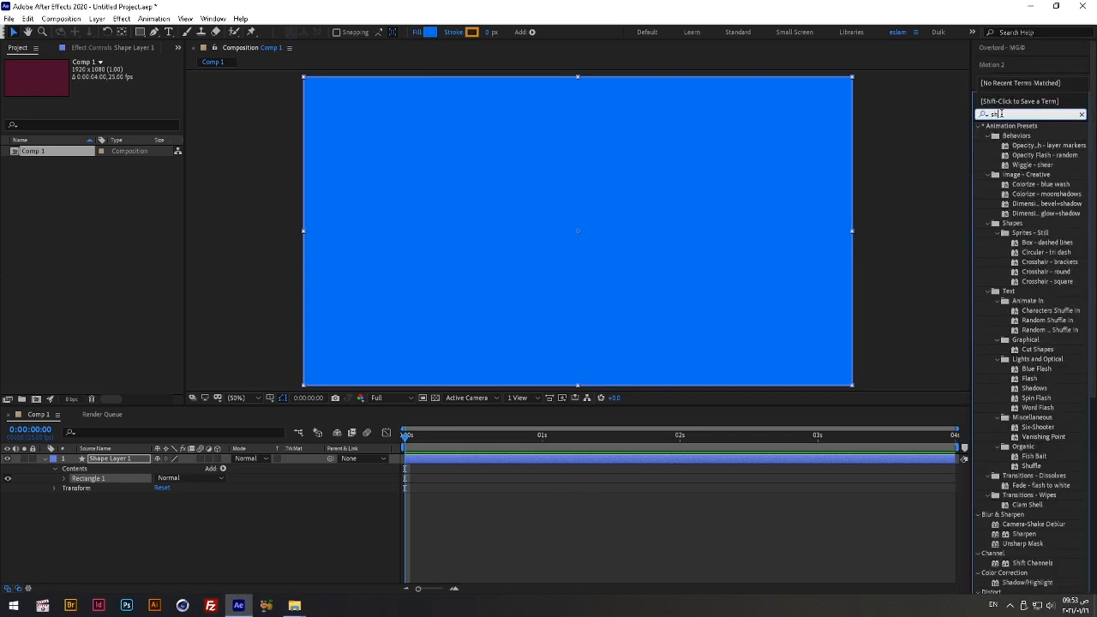
type("e")
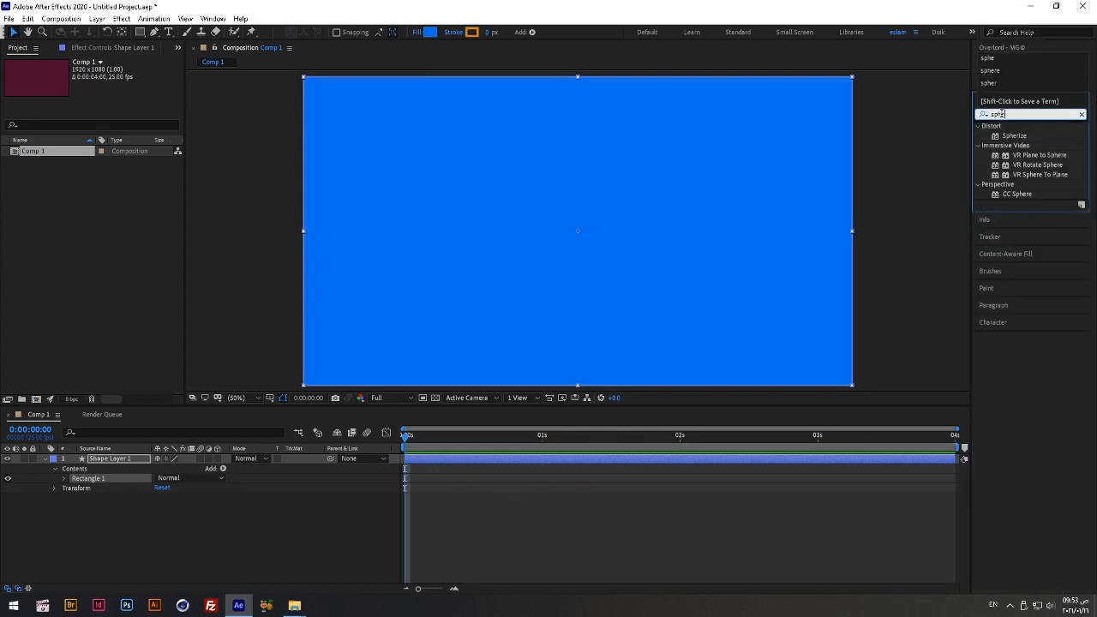
type("r")
double_click(1020, 194)
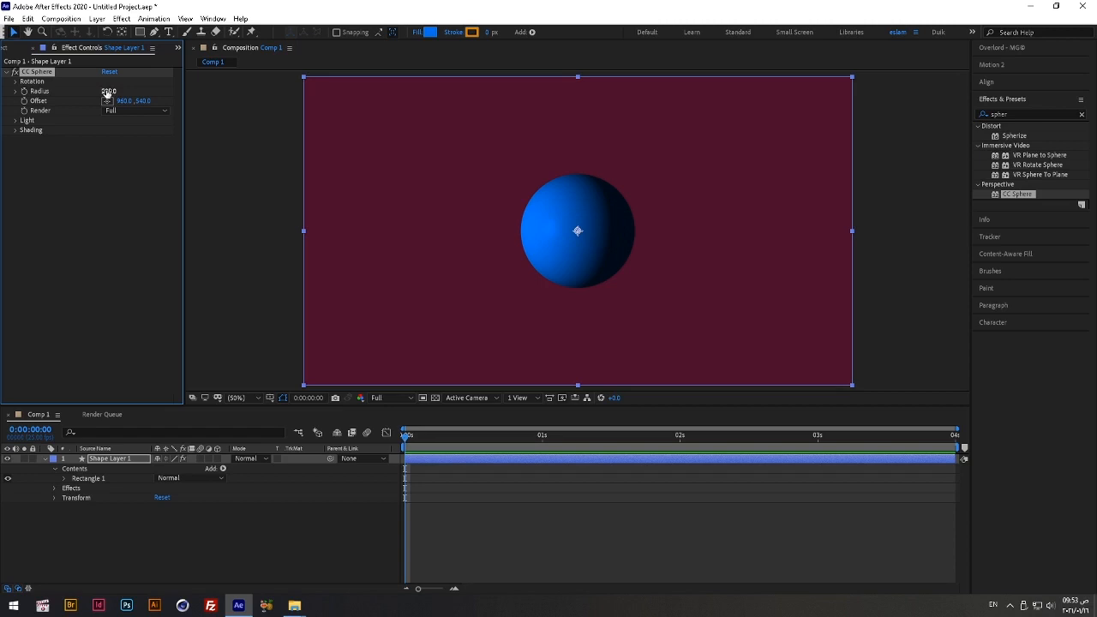
Set the CC Sphere radius to 500.
left_click(108, 92)
type("500")
key("Return")
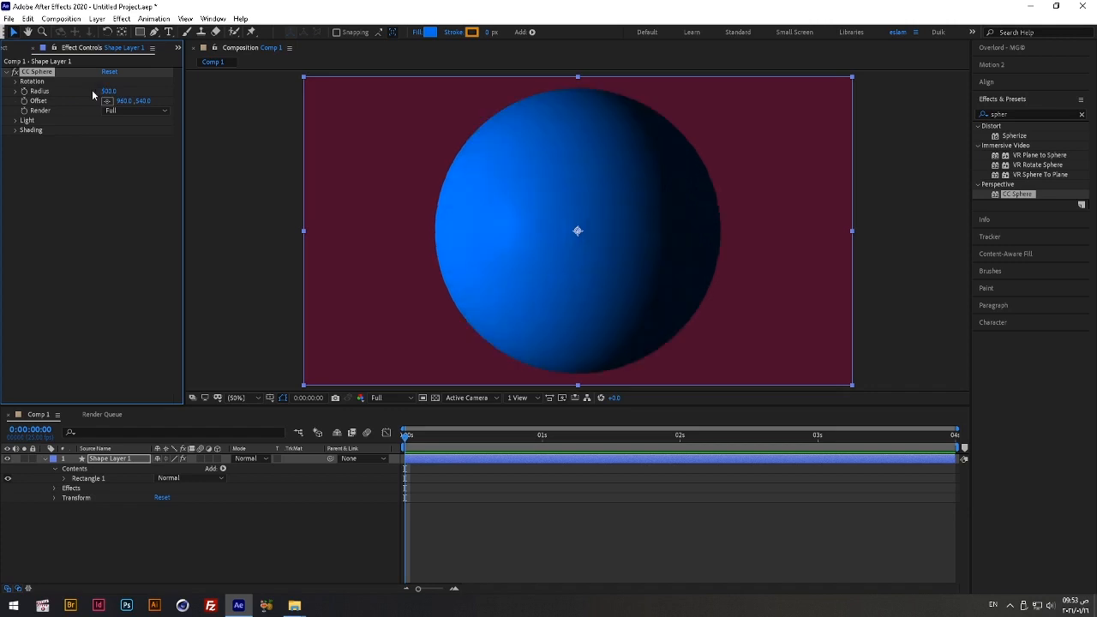
In the sphere's shading settings, set Ambient to 30 and Diffuse to 50.
left_click(15, 120)
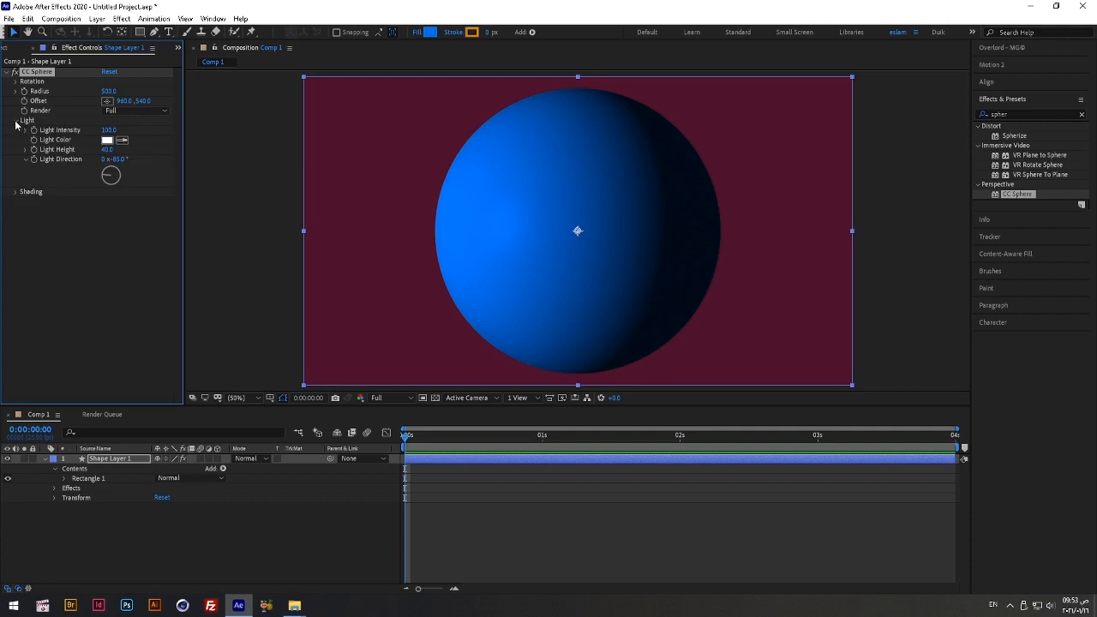
left_click(15, 193)
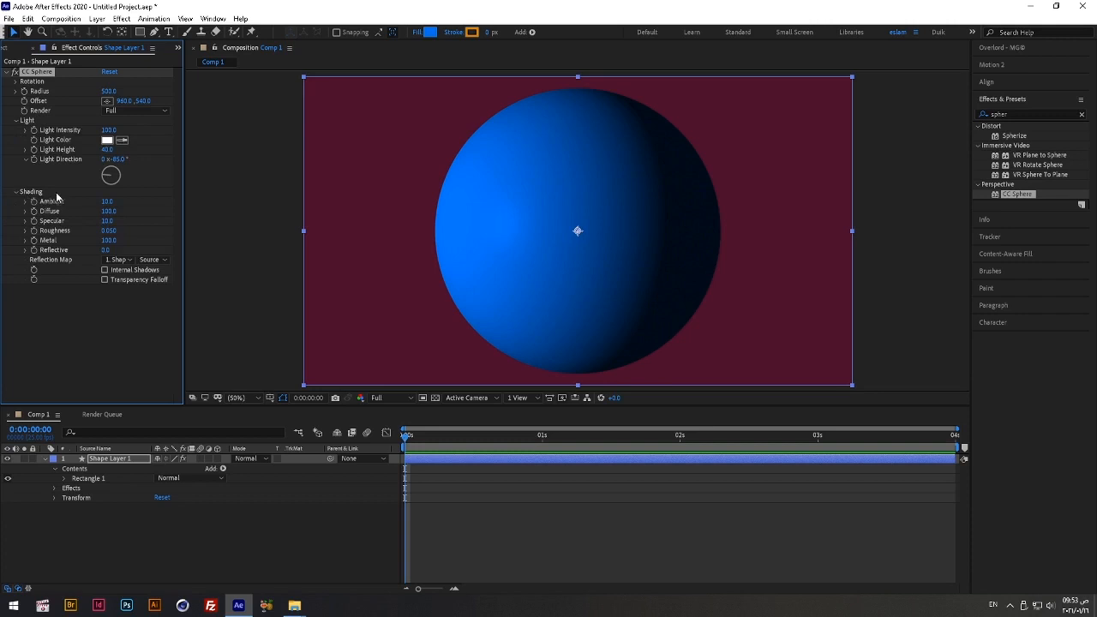
left_click(107, 202)
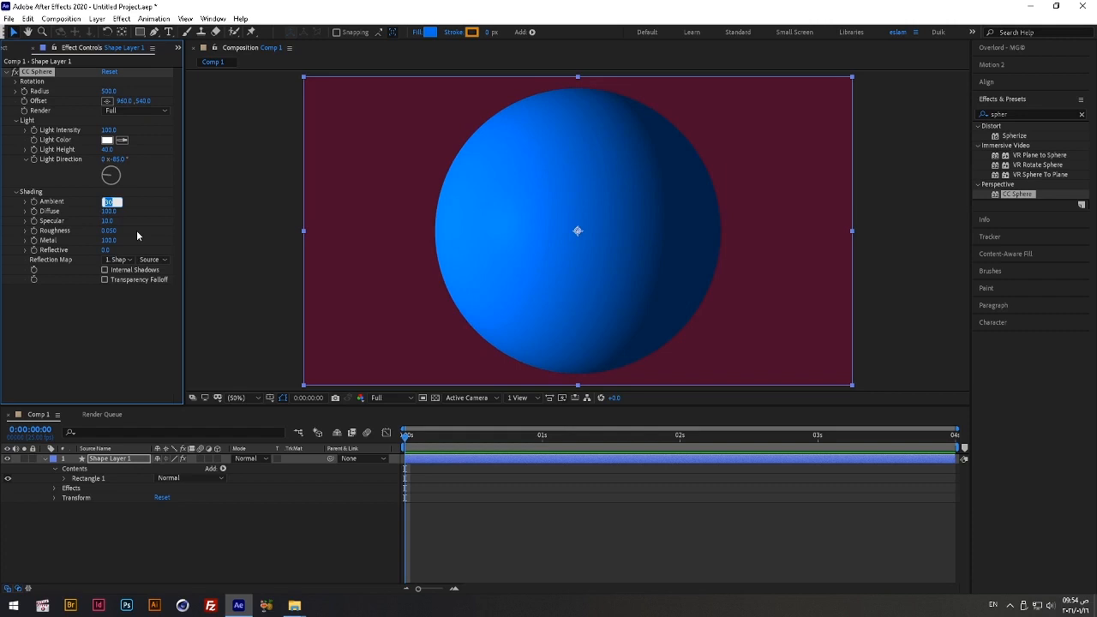
key("shift+Up")
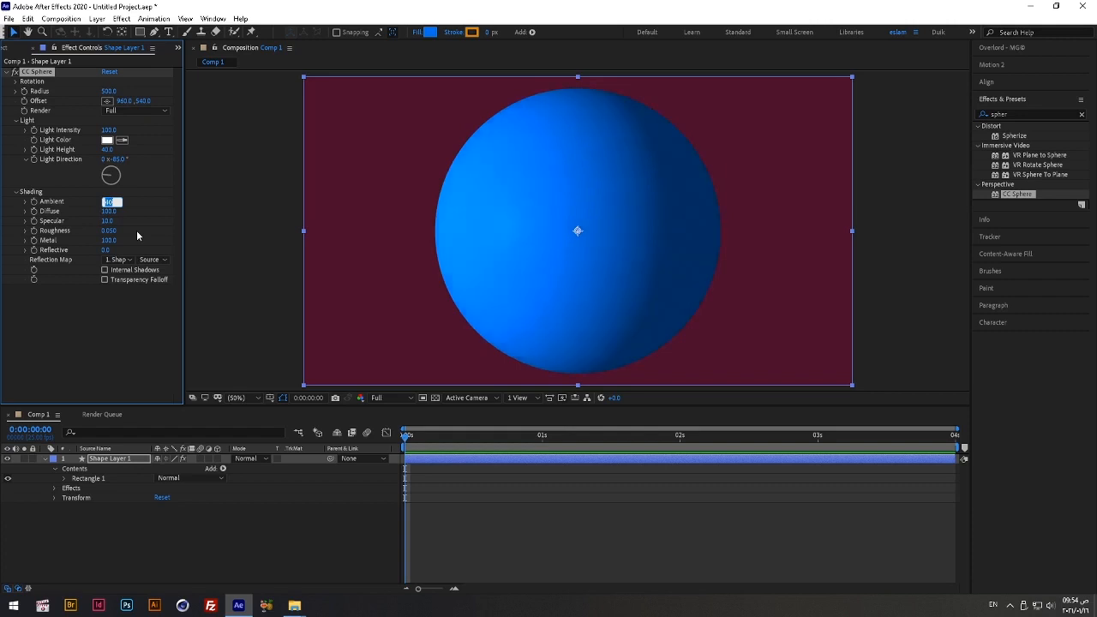
key("shift+Down")
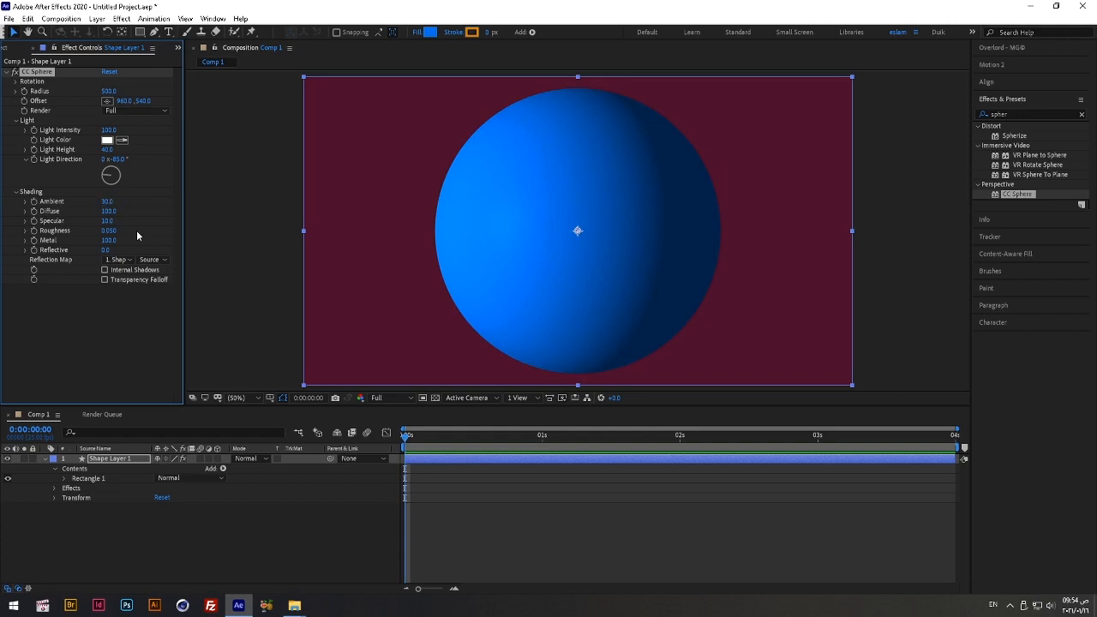
left_click(109, 211)
key("shift+Down")
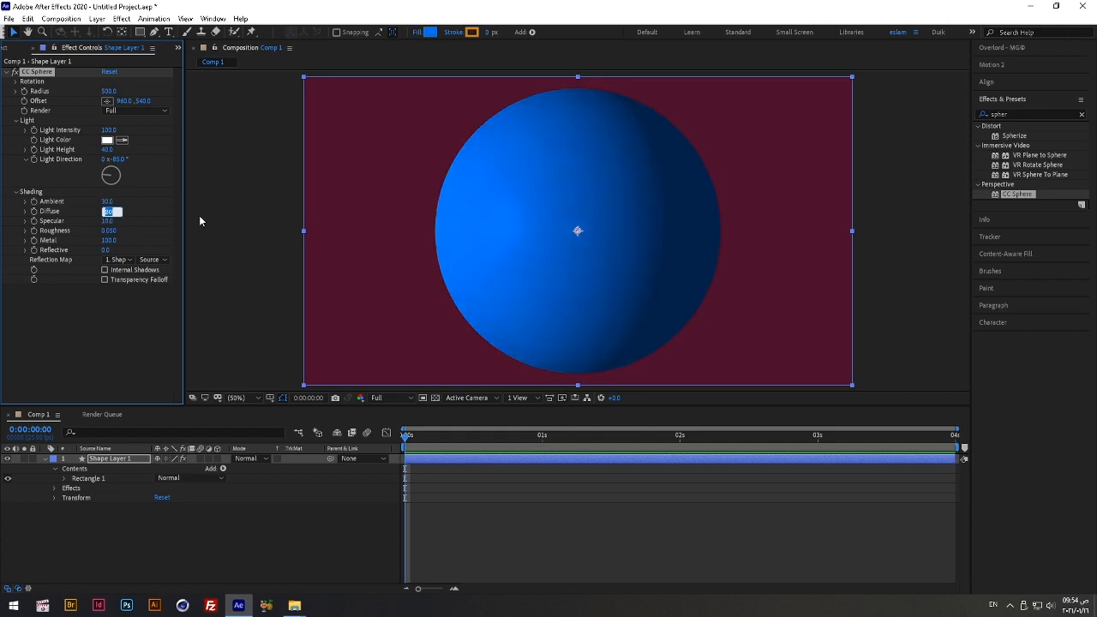
key("shift+Down")
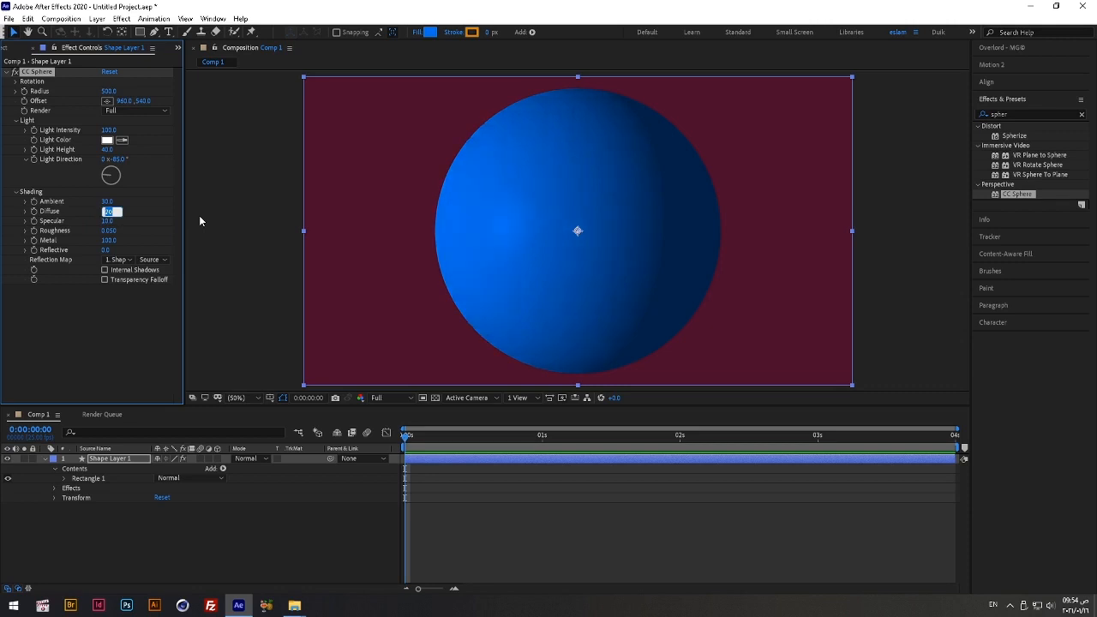
key("shift+Down")
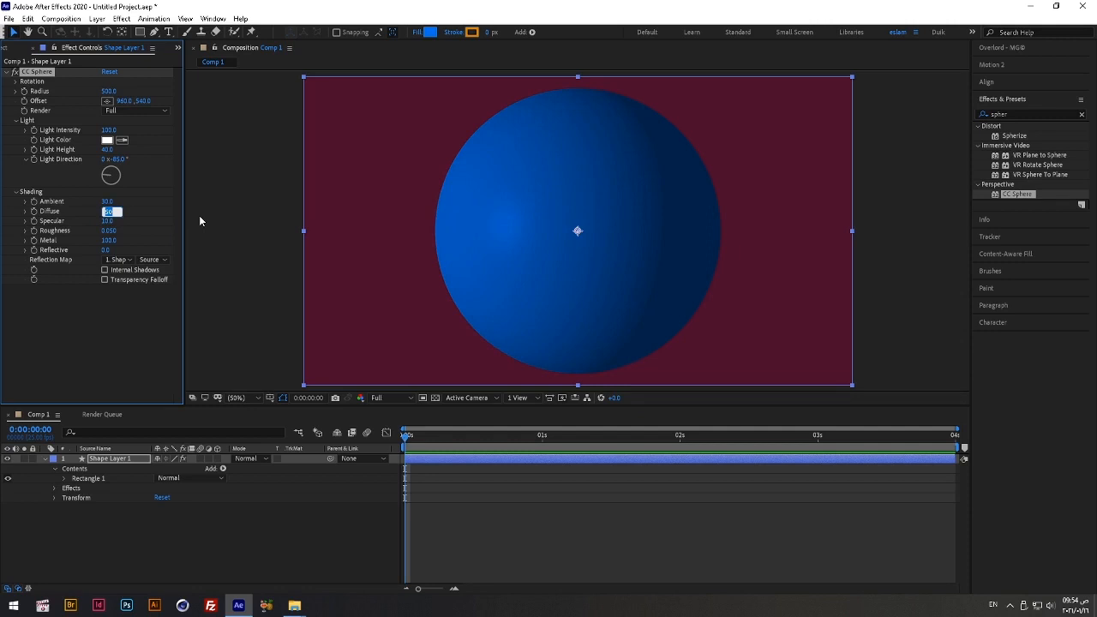
key("Return")
Set the sphere's Specular shading to 30 and its Roughness to 0.030.
left_click(108, 221)
key("Up")
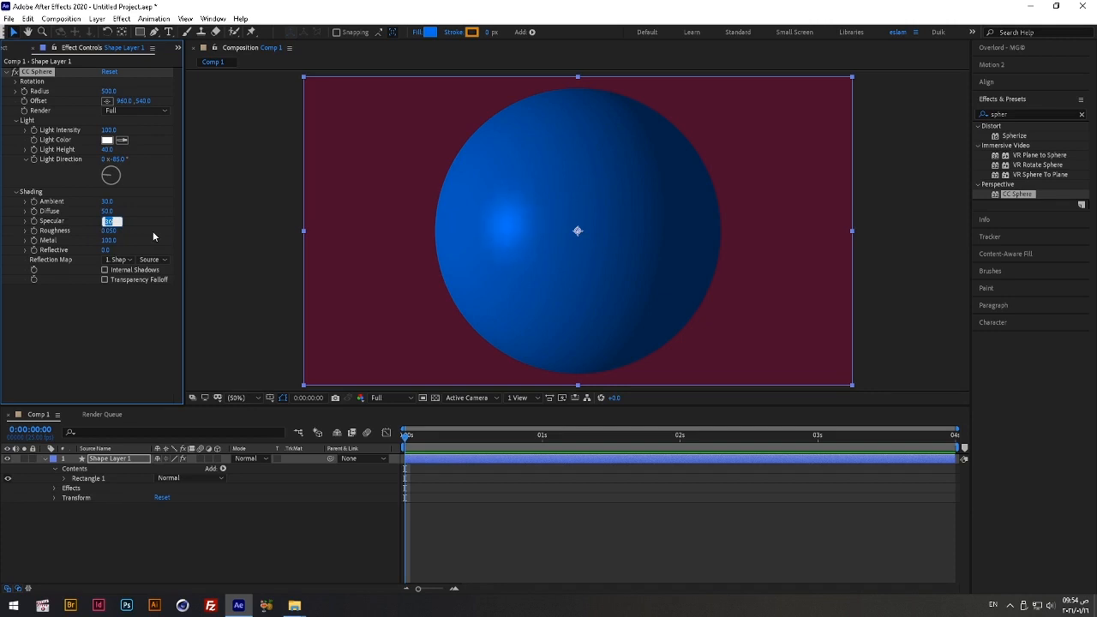
key("Return")
left_click(109, 231)
key("Down")
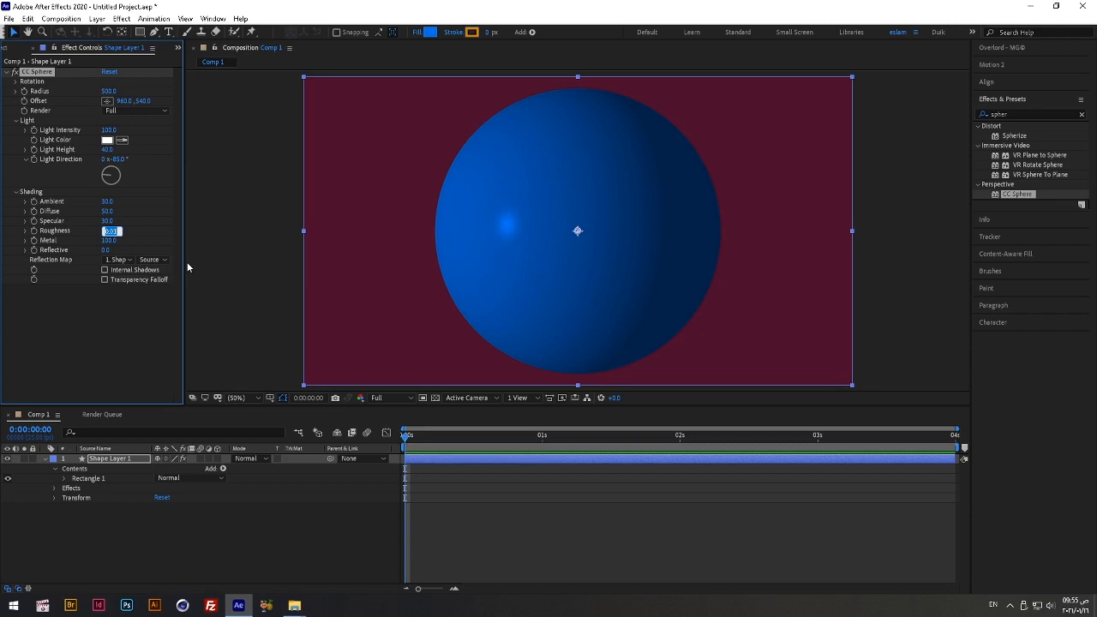
key("Down")
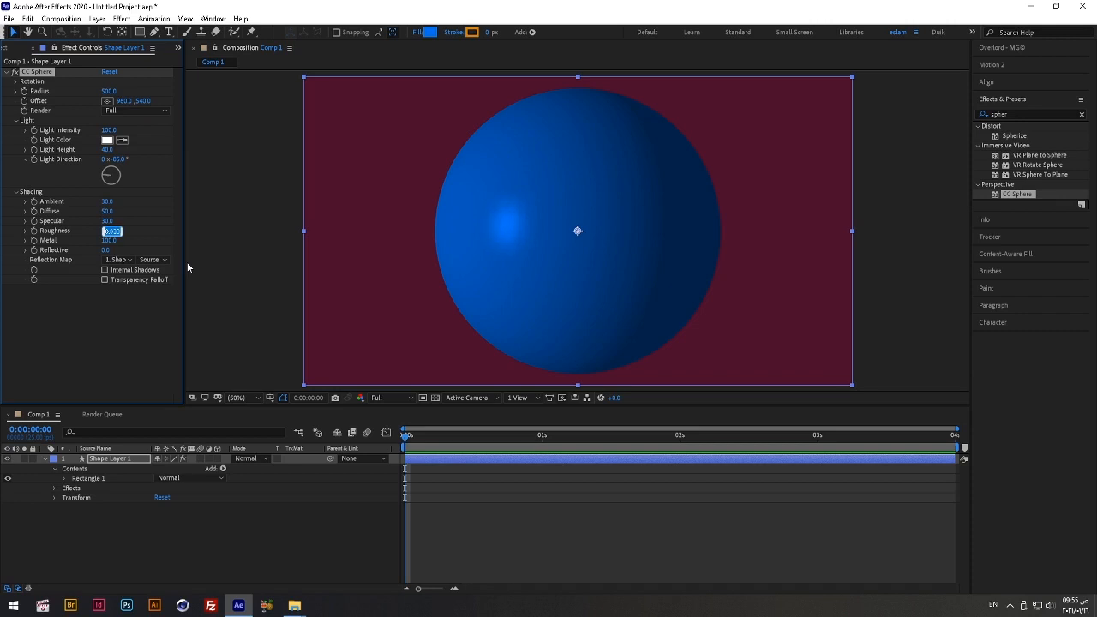
key("Up")
key("Return")
Set the sphere's Metal shading value to 50.
left_click(108, 241)
type("30")
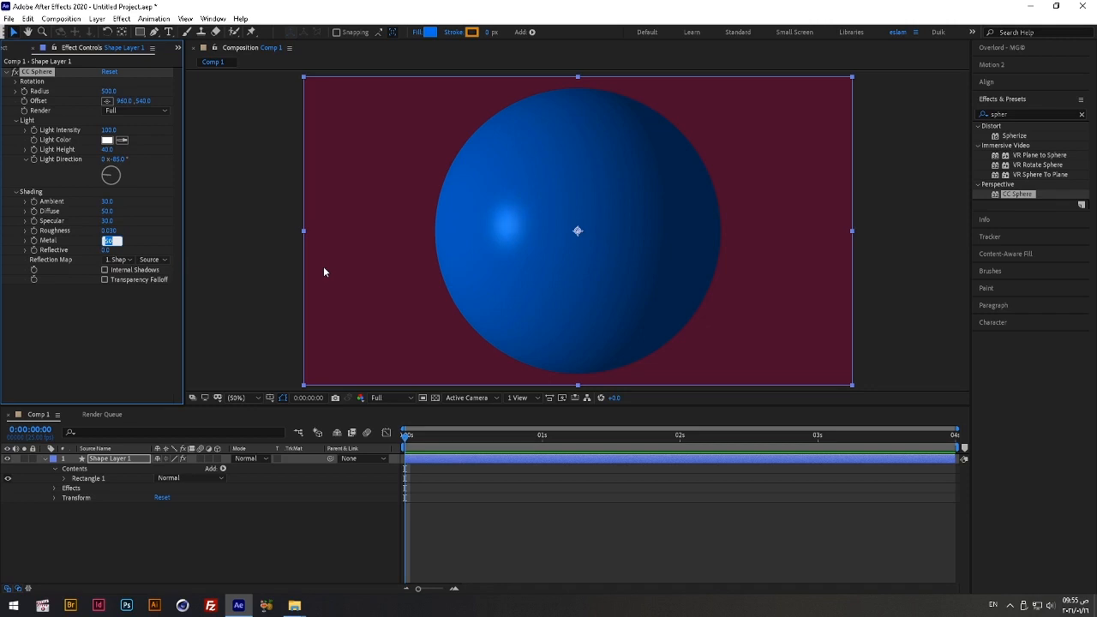
key("Return")
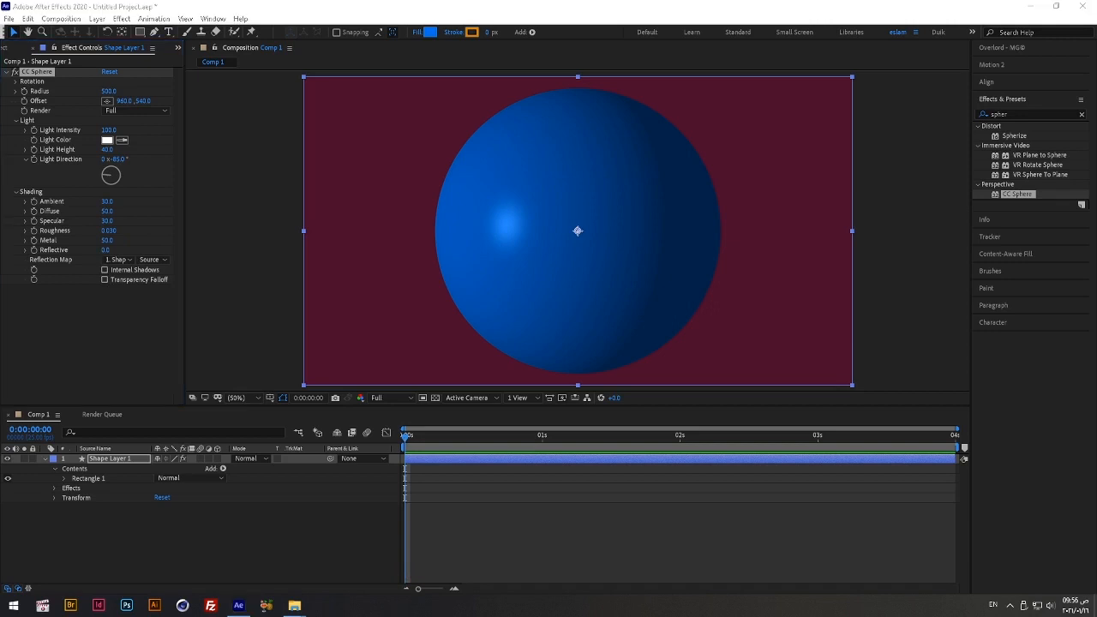
Change the sphere's shape fill to light grey F0F0F0 by setting its saturation to 0%.
left_click(431, 33)
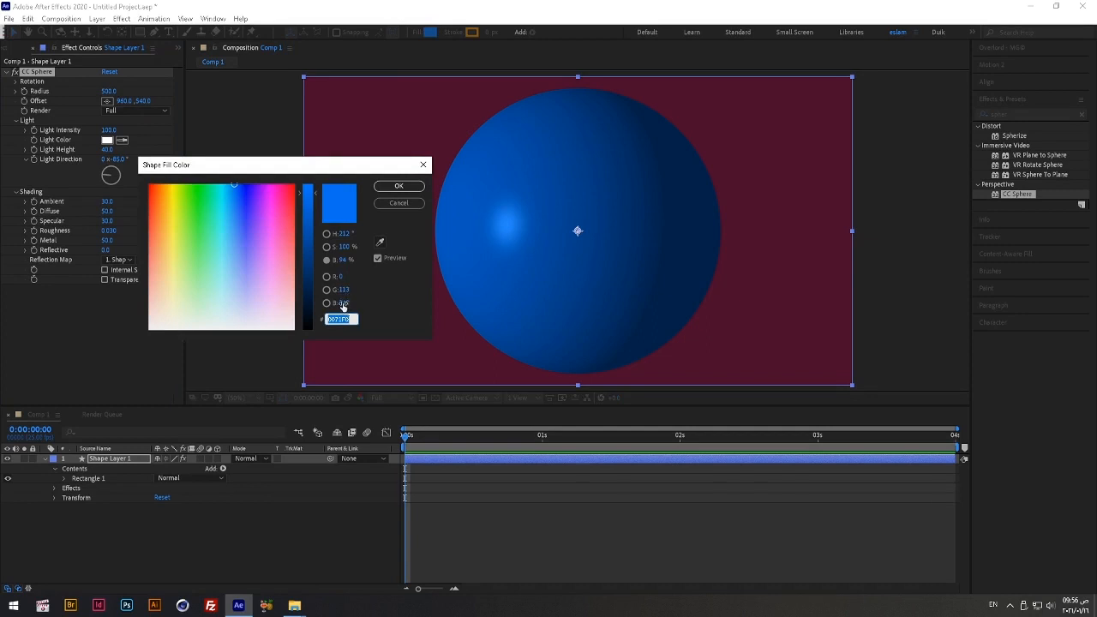
left_click(344, 248)
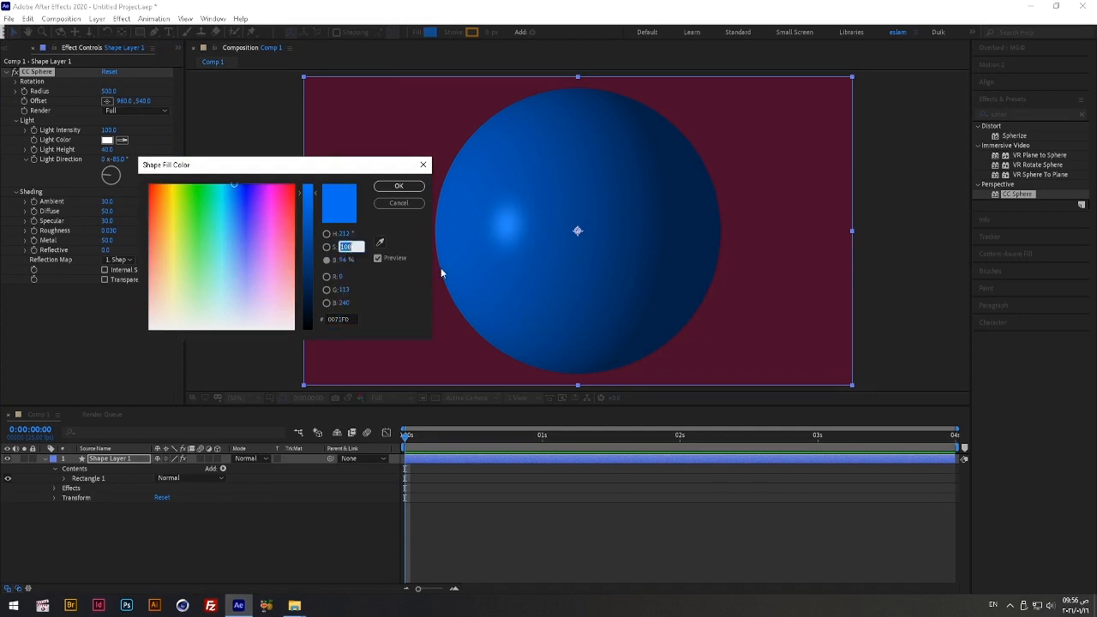
type("20")
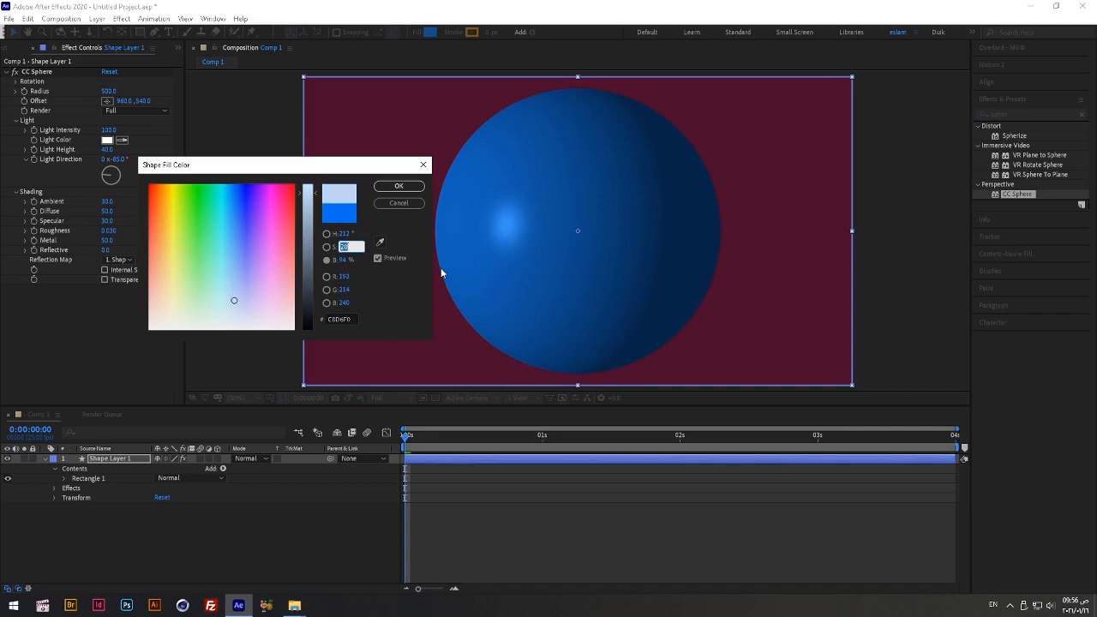
type("0")
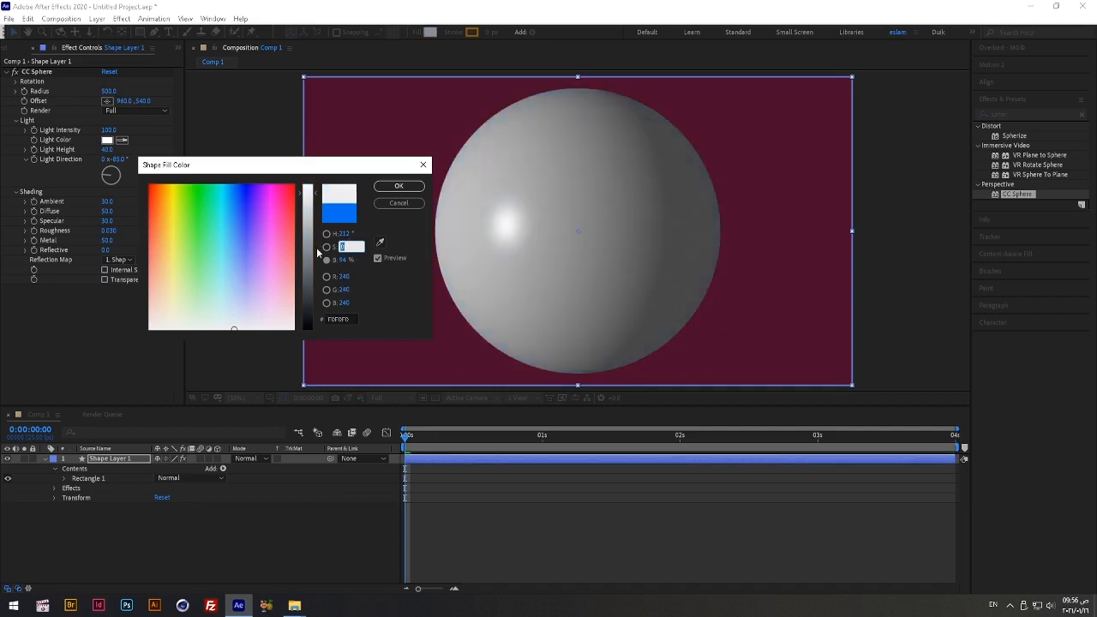
left_click(390, 188)
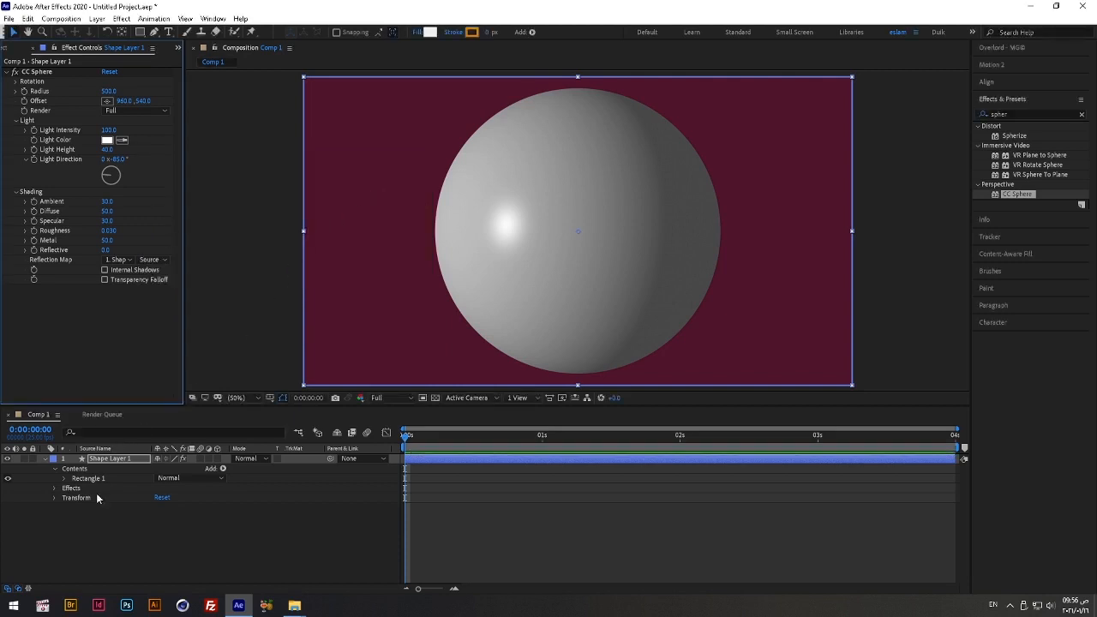
Set the opacity of the sphere's shape layer to 50%.
left_click(100, 459)
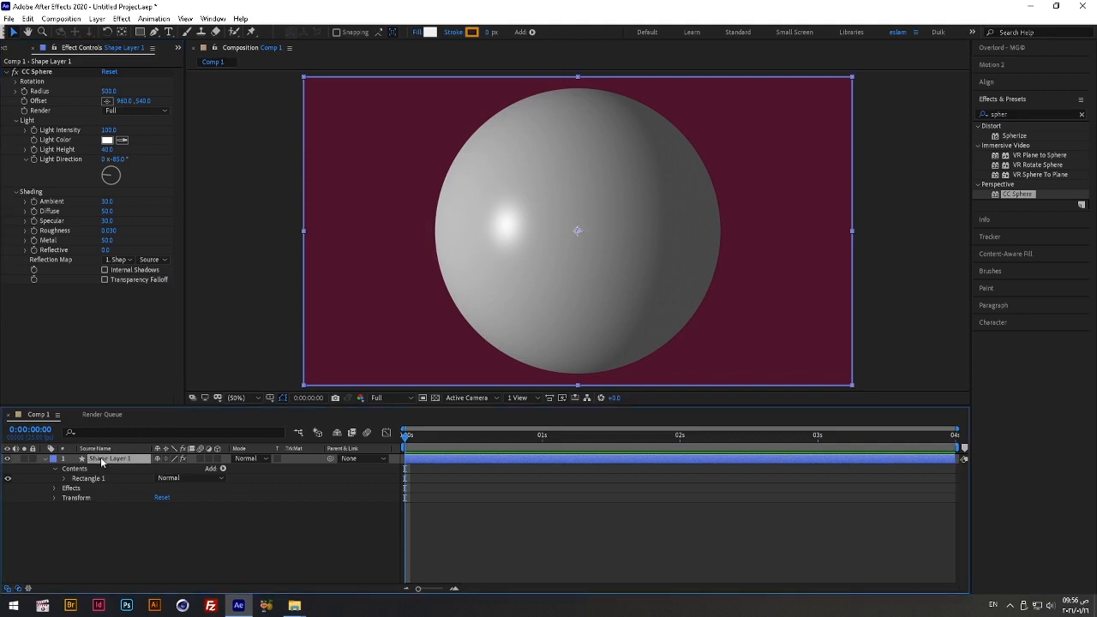
key("t")
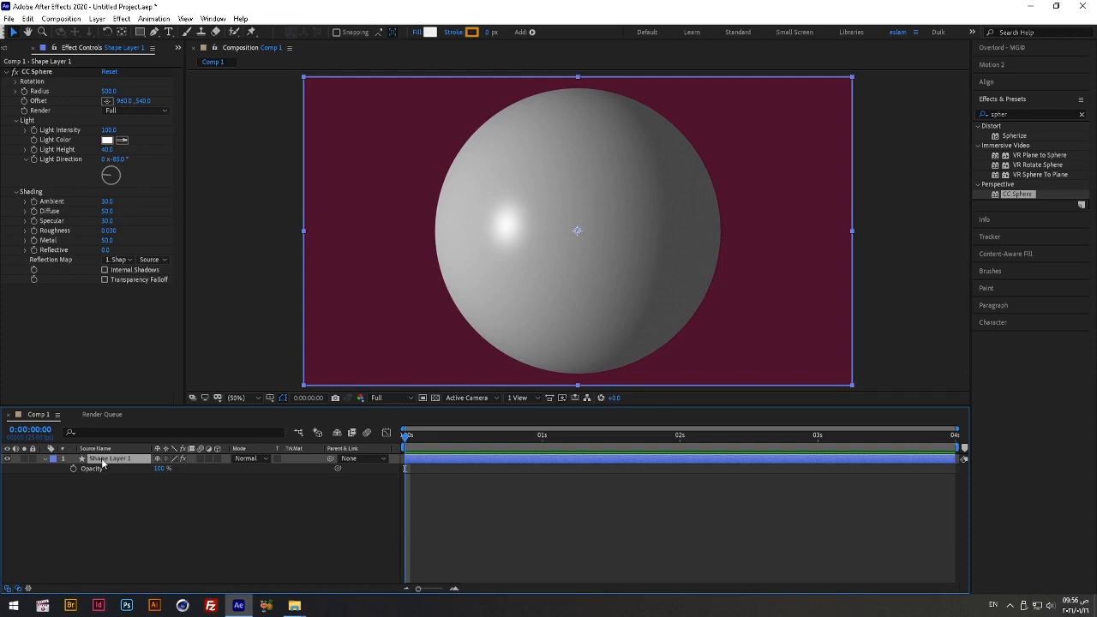
left_click(160, 469)
type("50")
key("Return")
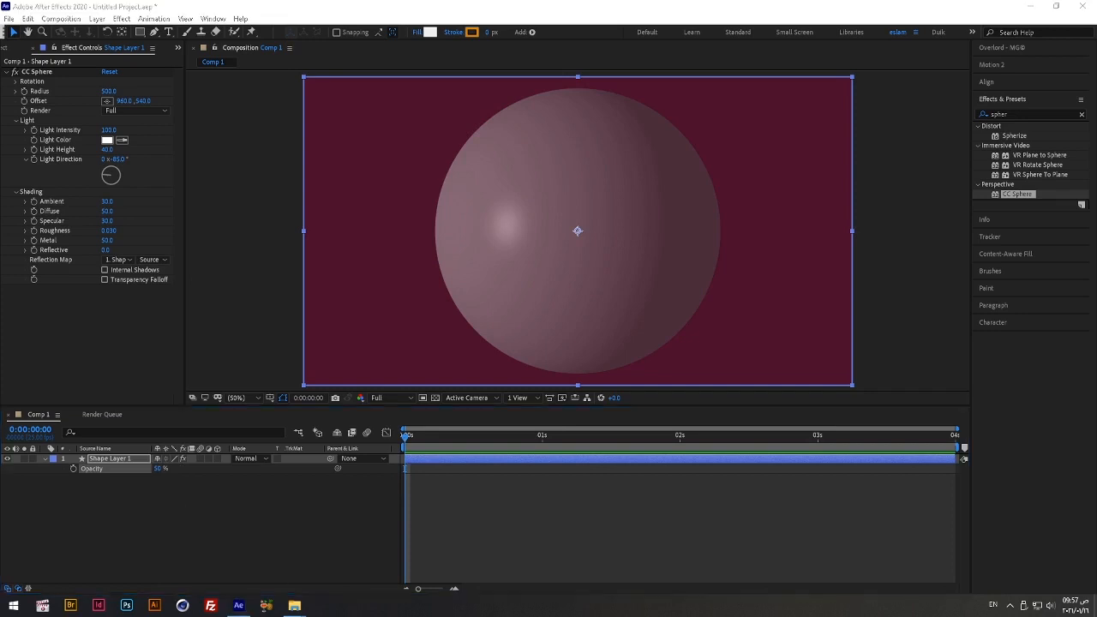
With no layer selected, draw a rectangle on a new shape layer covering the lower part of the composition and extending past its side edges.
key("q")
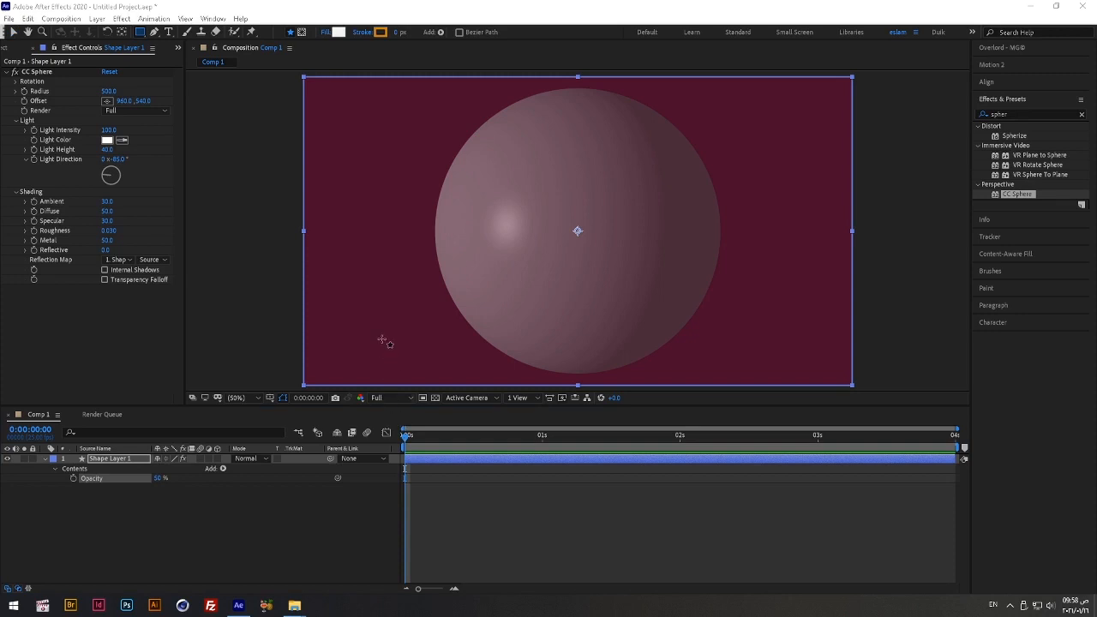
left_click(155, 521)
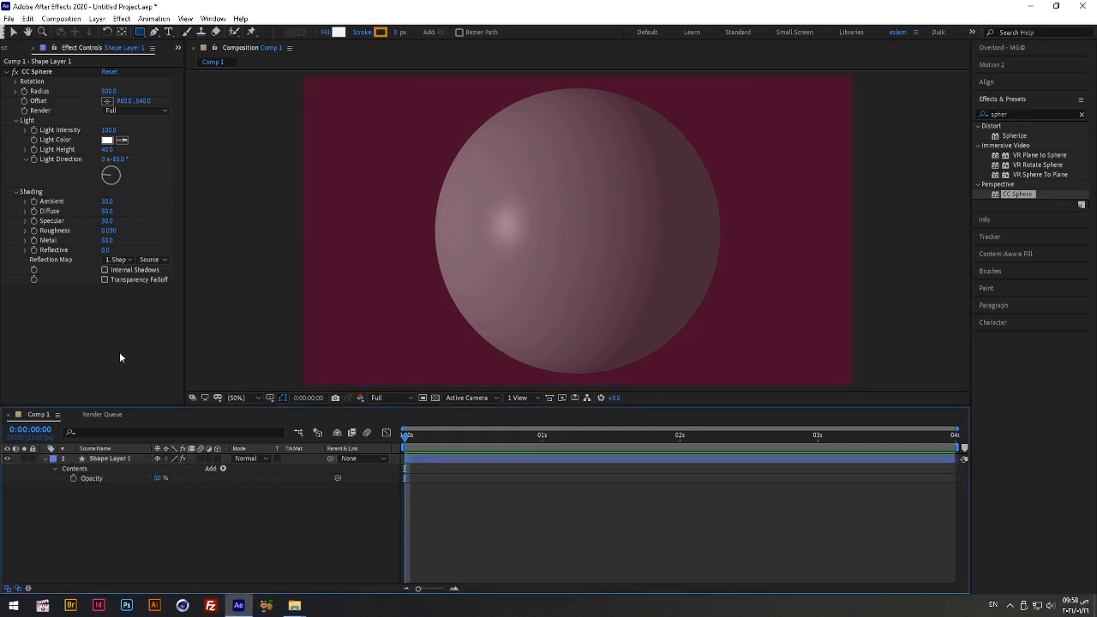
left_click(141, 34)
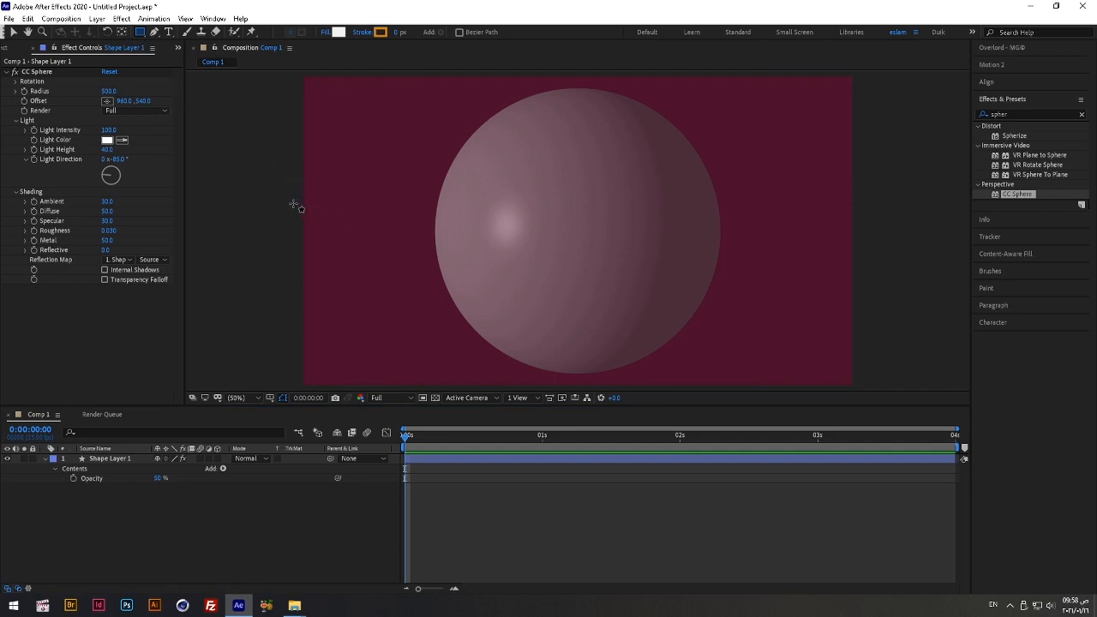
left_click_drag(275, 202, 863, 391)
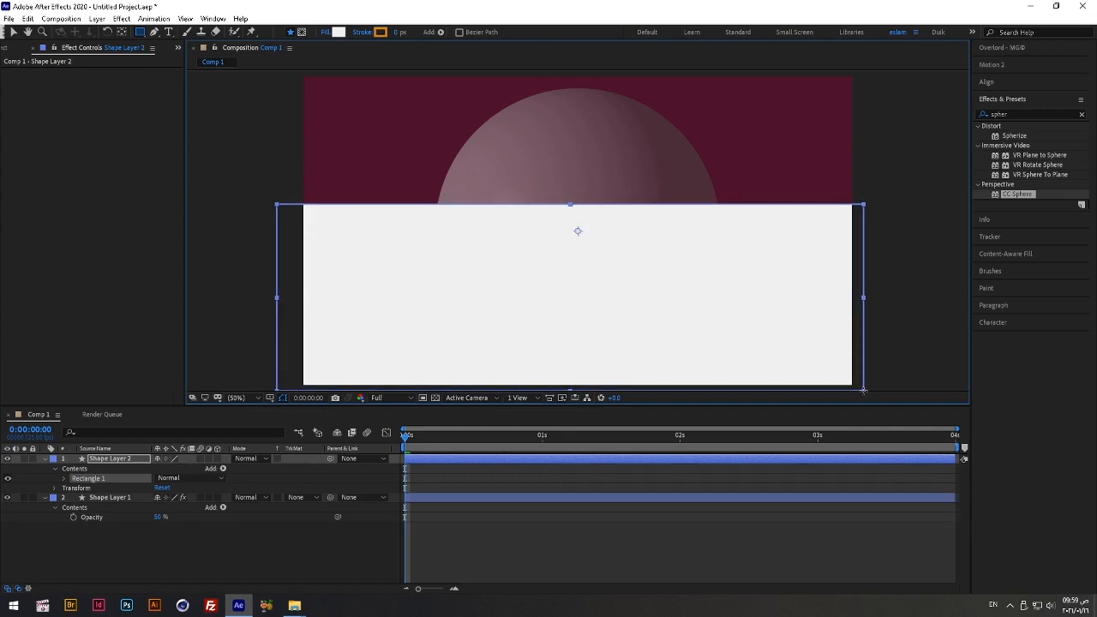
left_click_drag(863, 390, 863, 392)
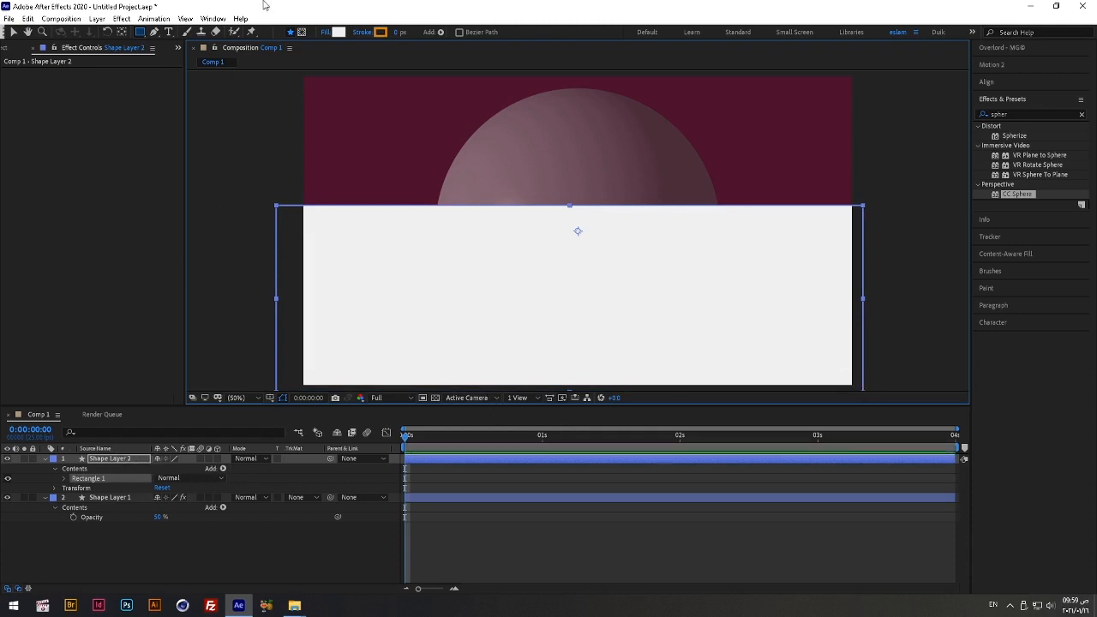
Change the rectangle's fill to blue 3430F0 with its saturation set to 80%.
left_click(336, 34)
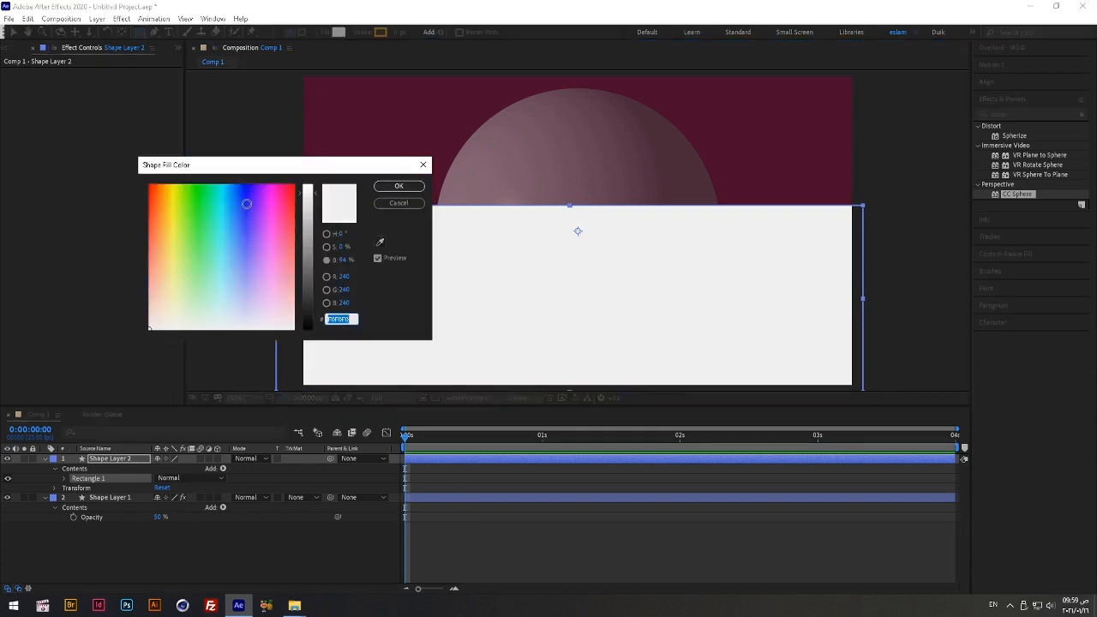
left_click(246, 203)
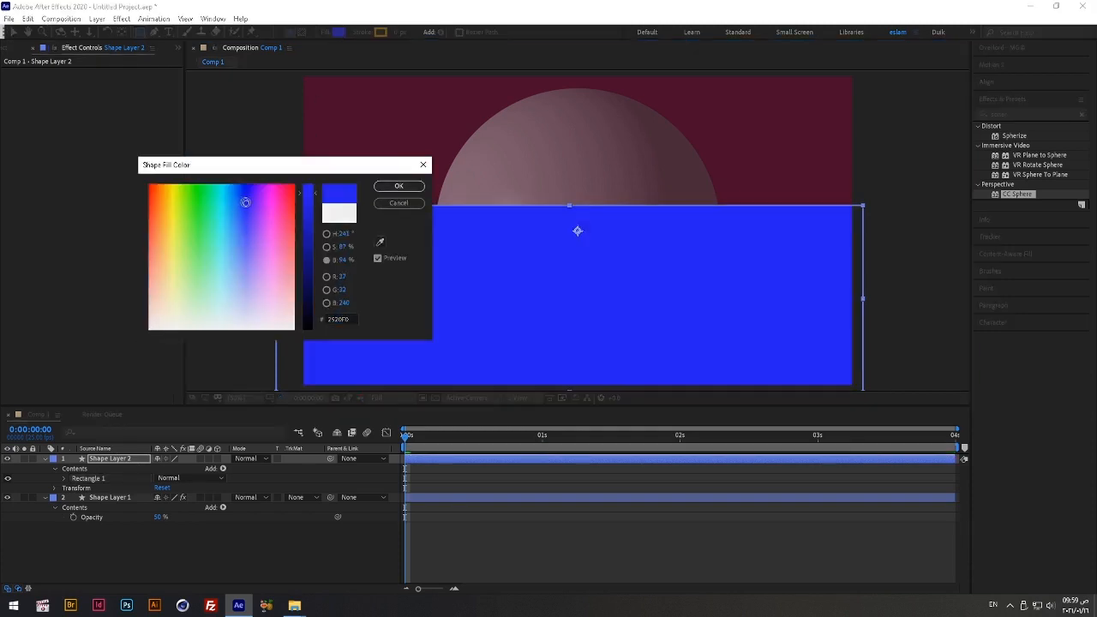
left_click(343, 247)
type("70")
type("80")
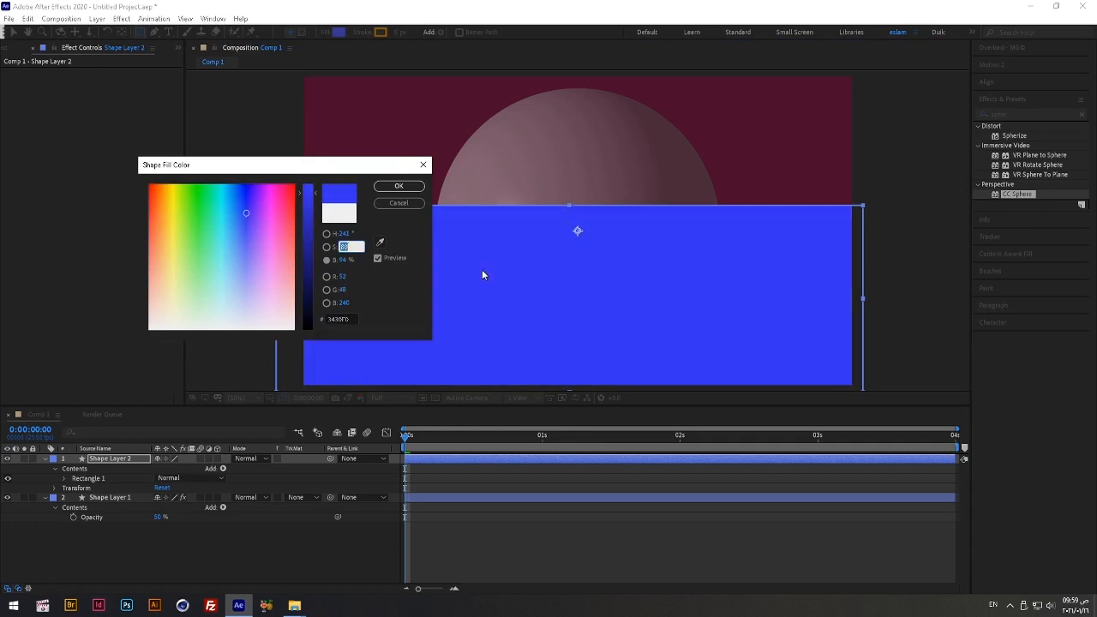
left_click(406, 186)
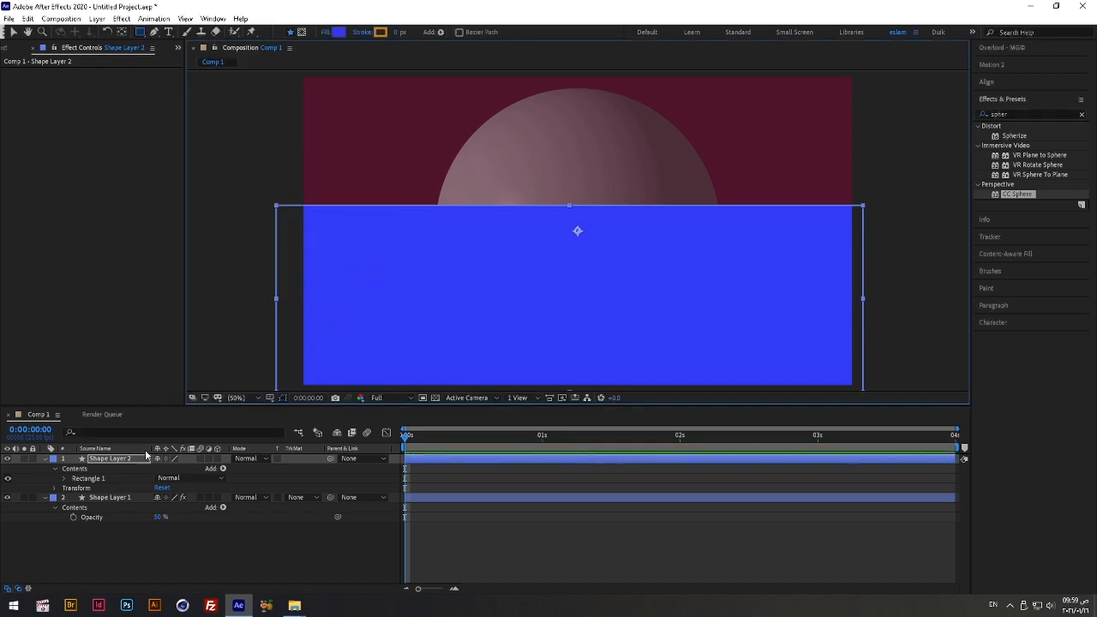
Duplicate the sphere layer Shape Layer 1 and move the copy above the blue rectangle's layer in the stack.
left_click(108, 498)
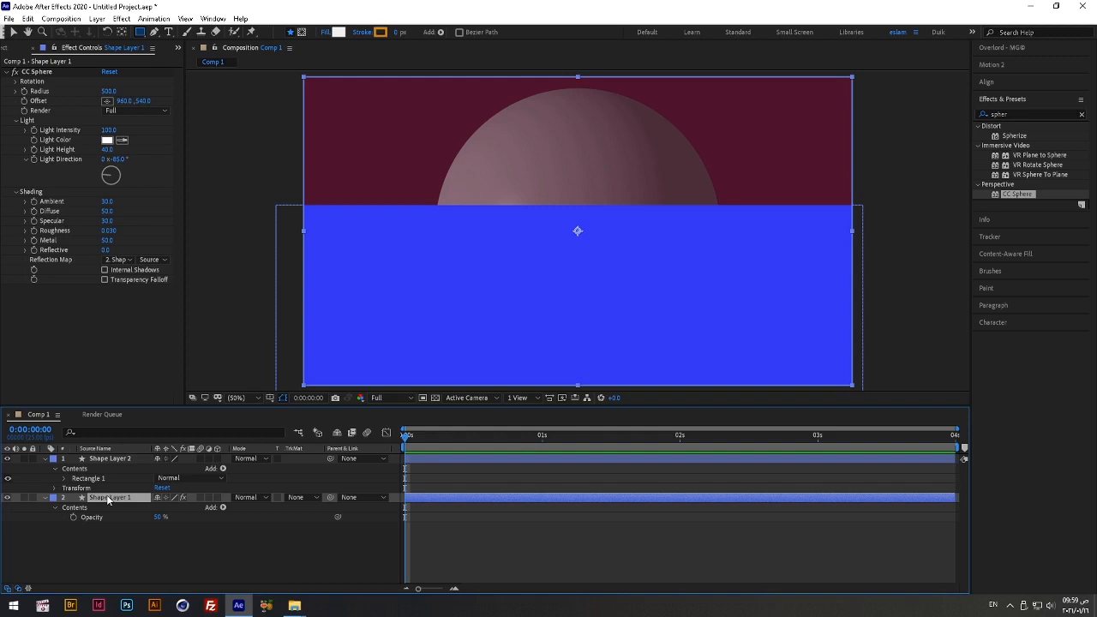
key("ctrl+d")
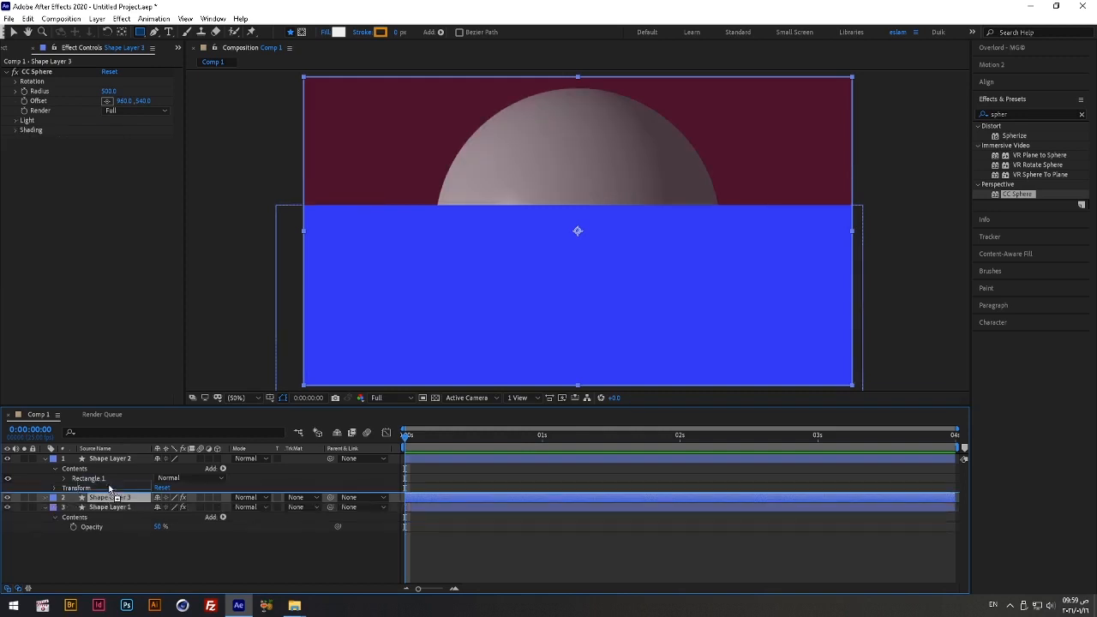
left_click_drag(109, 499, 114, 460)
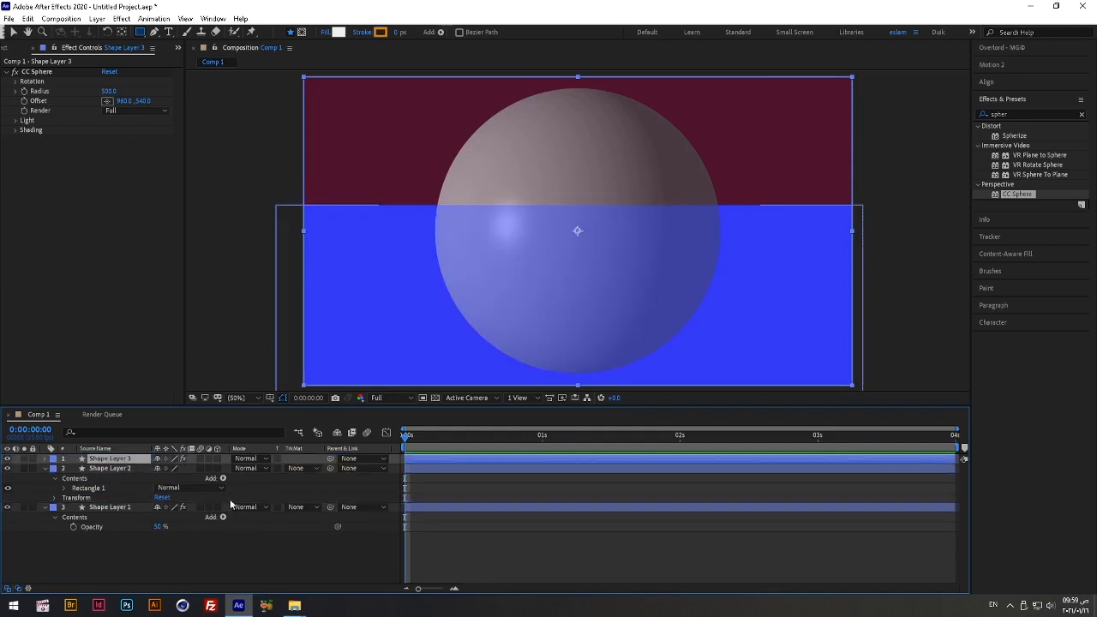
Set the blue rectangle's layer to use Luma Matte "Shape Layer 3" as its track matte.
left_click(311, 470)
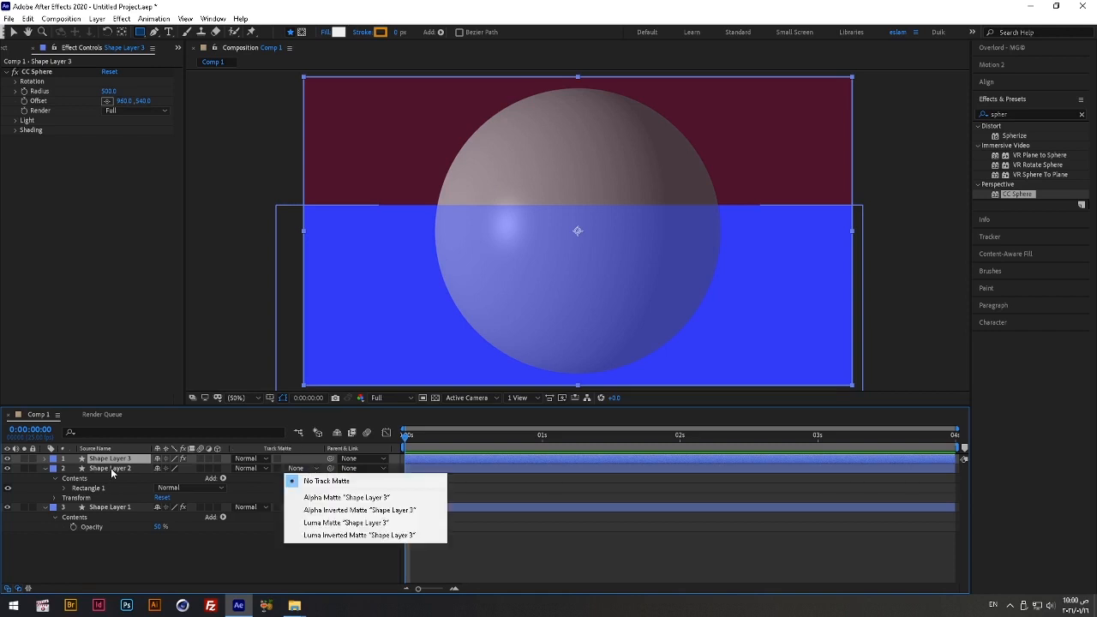
left_click(334, 523)
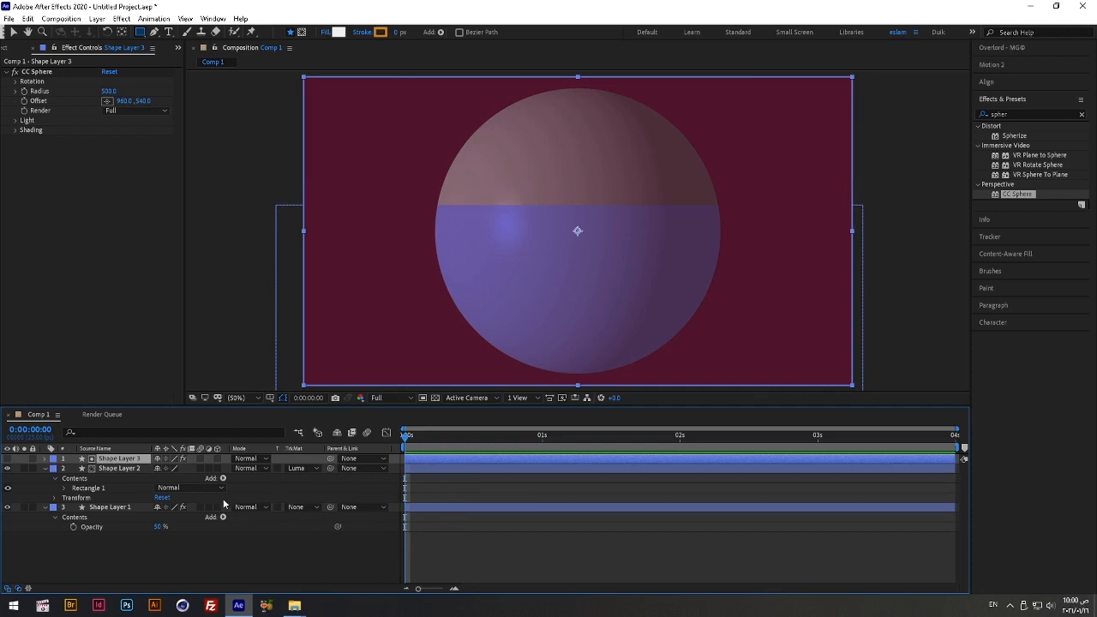
left_click(410, 613)
Set the opacity of the matte sphere layer, Shape Layer 3, to 90%.
left_click(134, 458)
key("t")
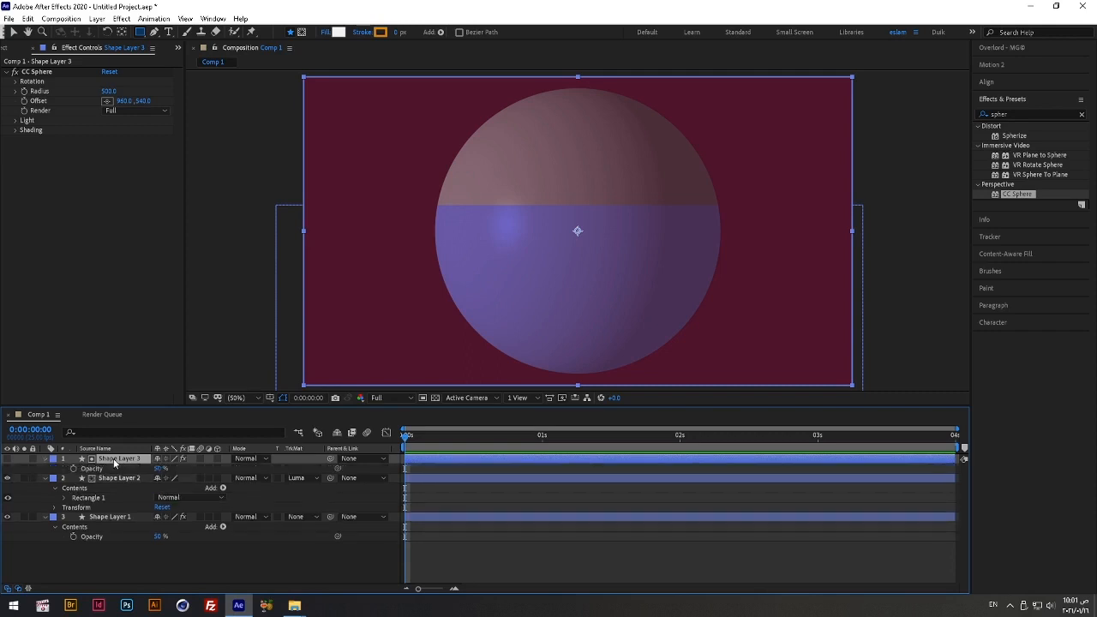
left_click(163, 469)
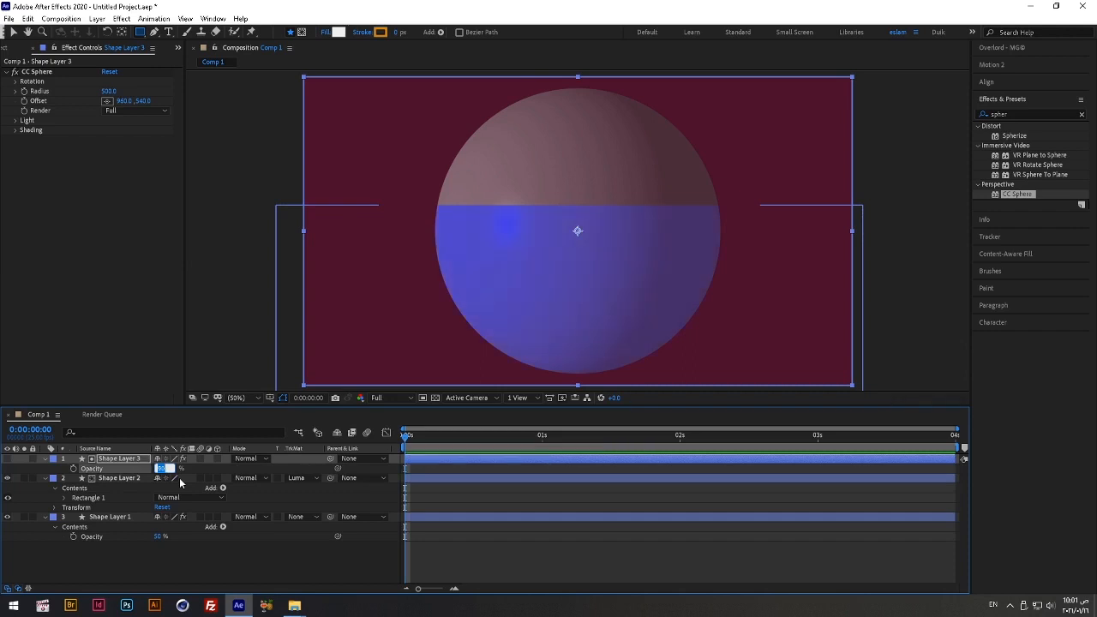
left_click(183, 567)
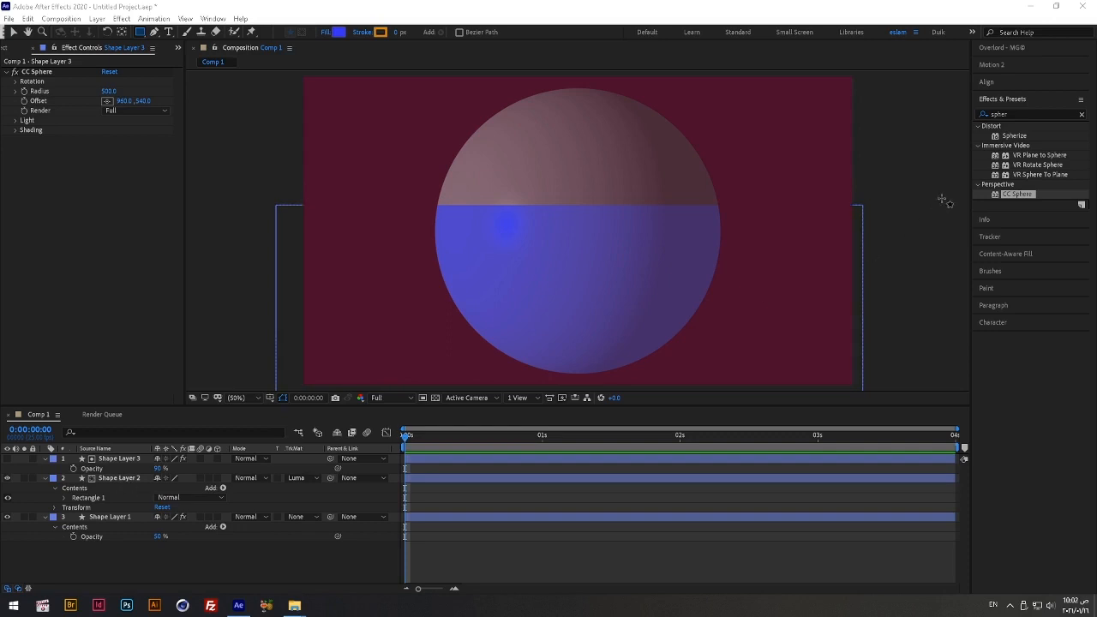
Find Turbulent Displace by searching effects for "tur", apply it to Shape Layer 2, and set its Displacement to Turbulent Smoother.
left_click(1031, 113)
double_click(1031, 113)
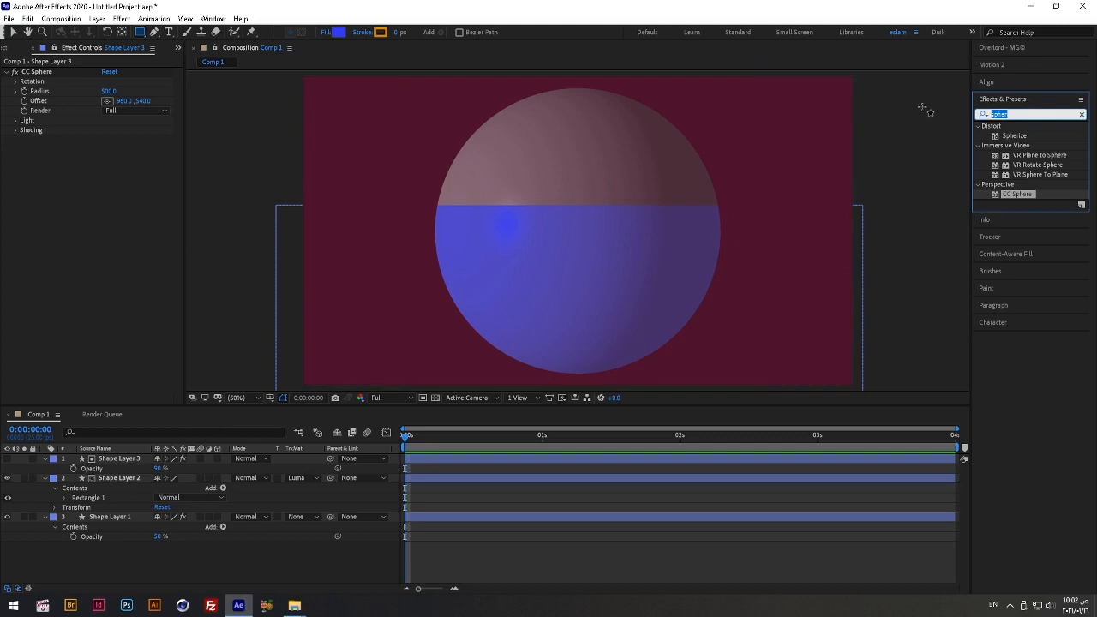
type("tu")
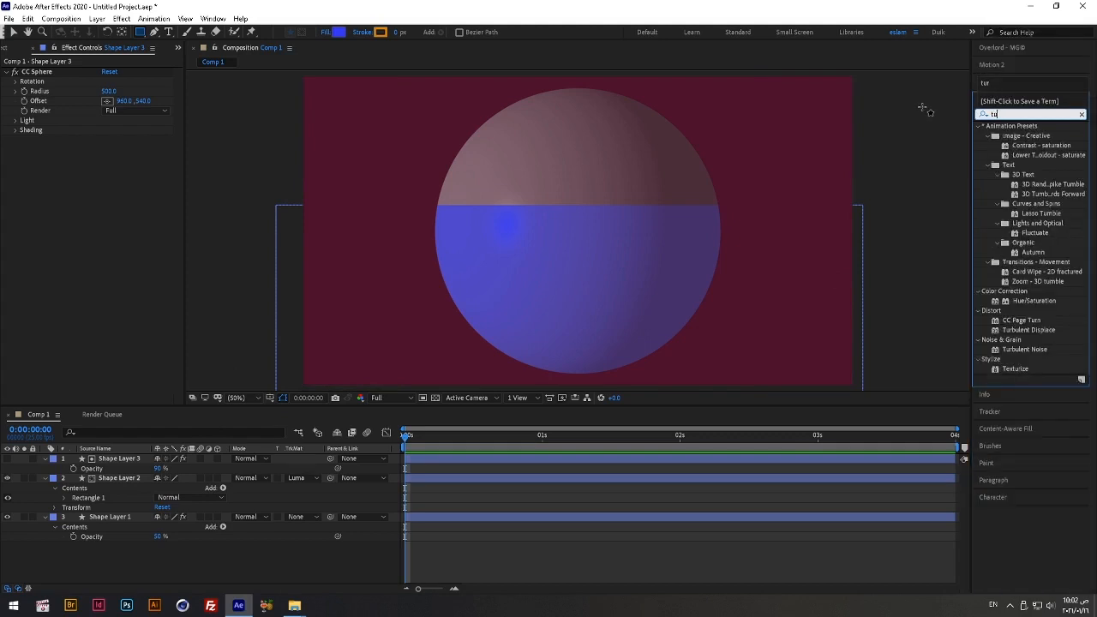
type("r")
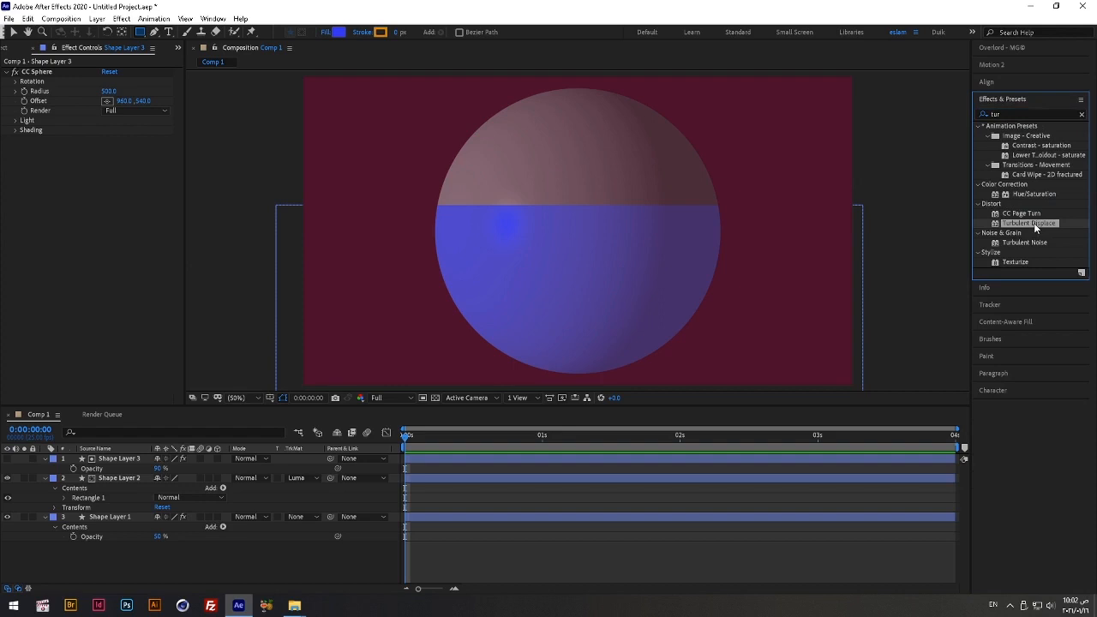
left_click(121, 477)
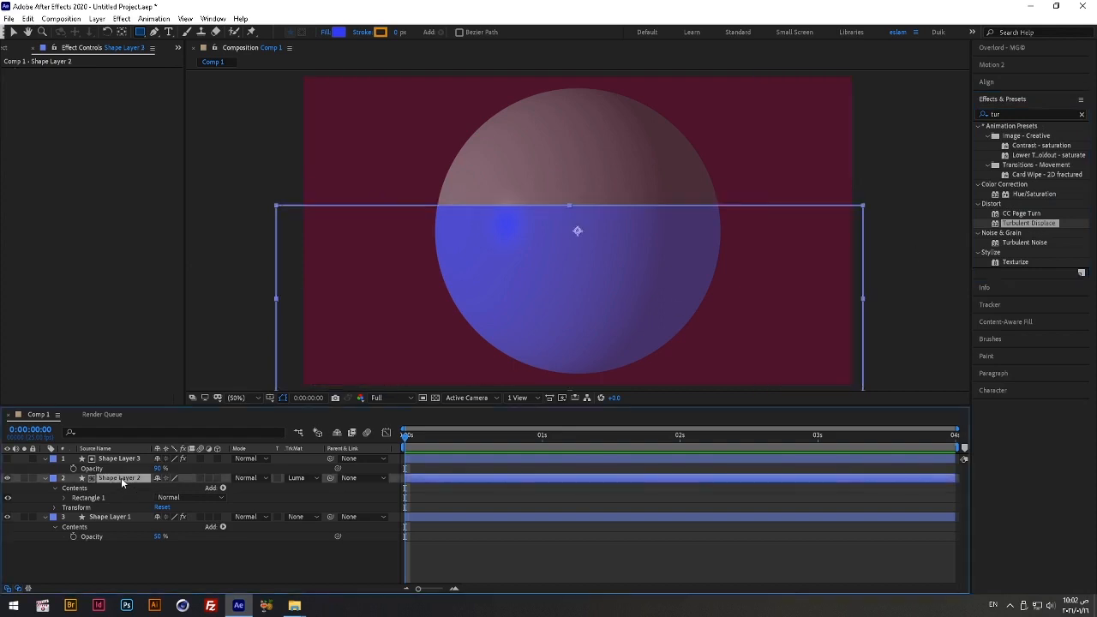
left_click(1038, 224)
left_click_drag(1037, 225, 134, 322)
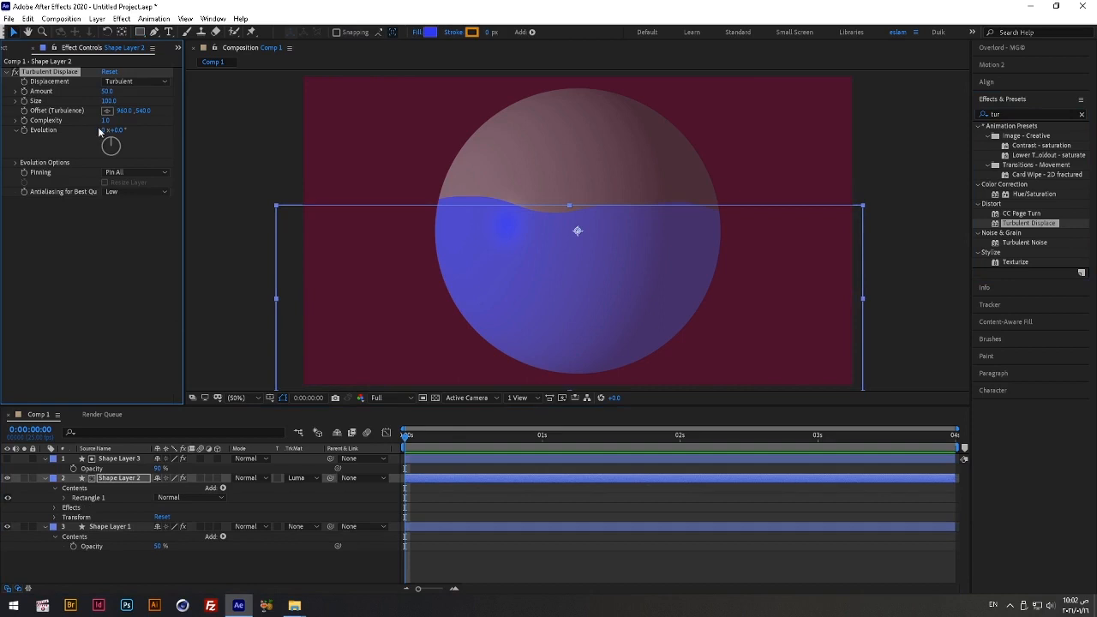
left_click(161, 82)
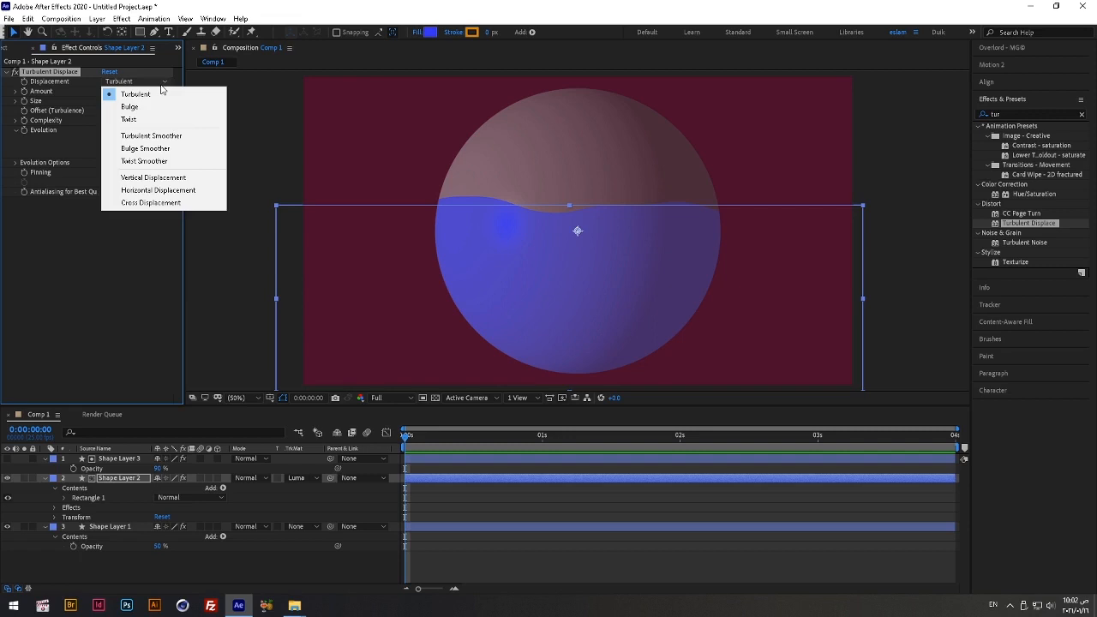
left_click(167, 137)
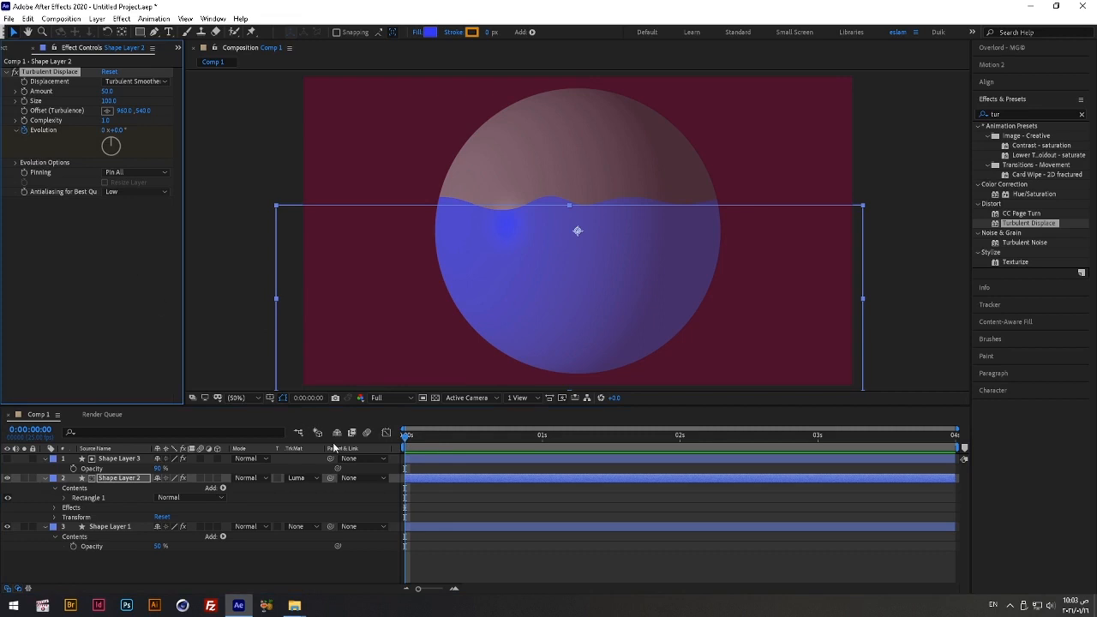
Keyframe the Turbulent Displace Evolution from 0 at the start of the composition to 1 full revolution at 2 seconds.
left_click(25, 133)
left_click_drag(408, 439, 683, 451)
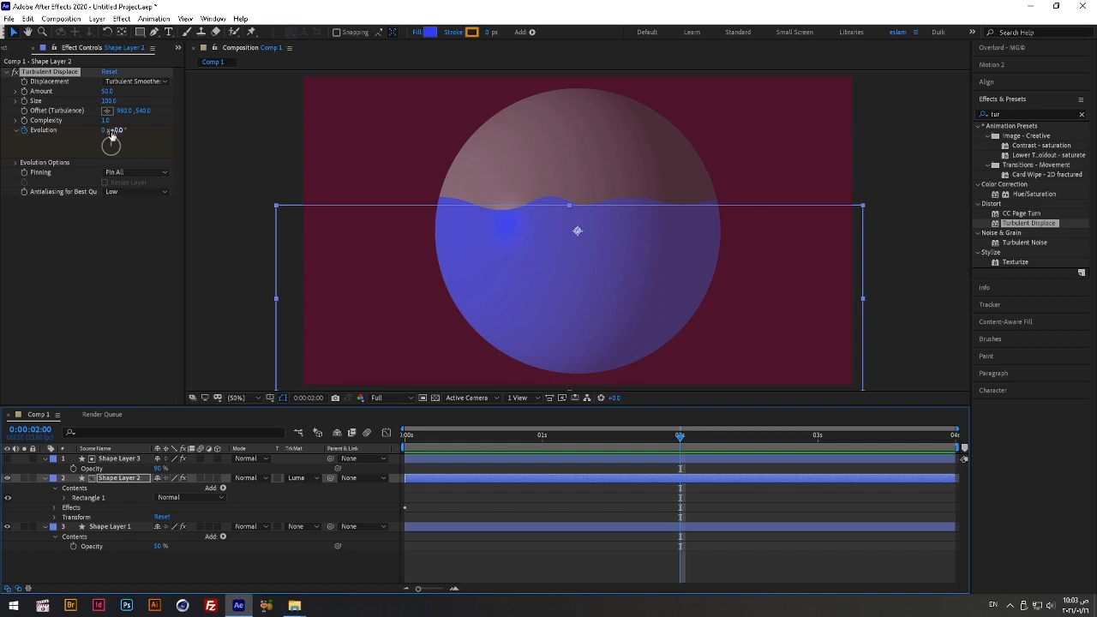
left_click(106, 130)
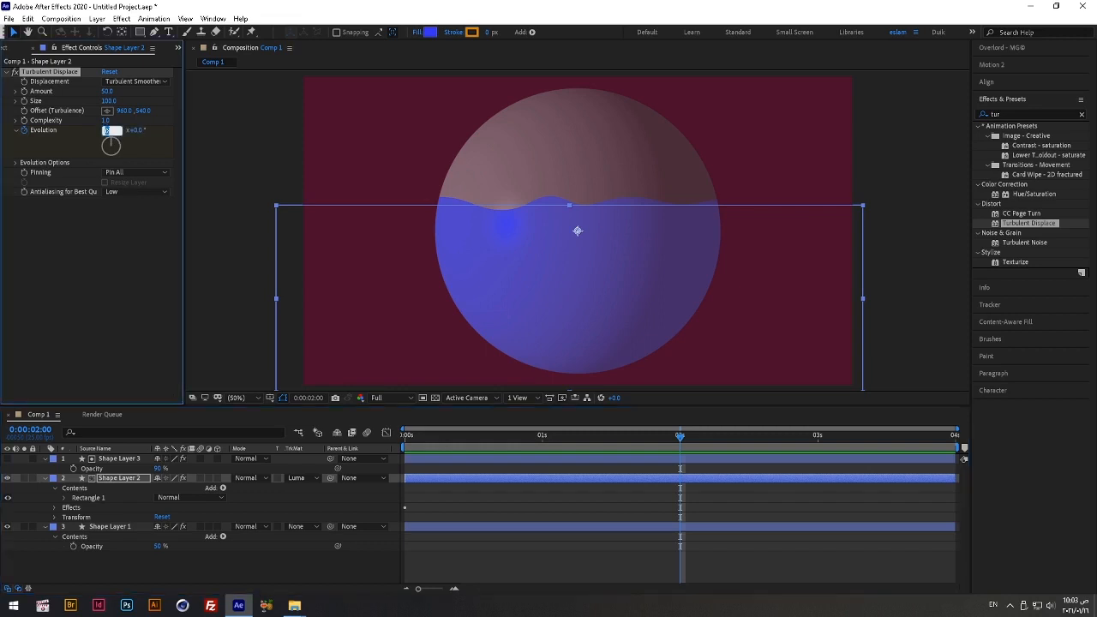
type("7")
key("Return")
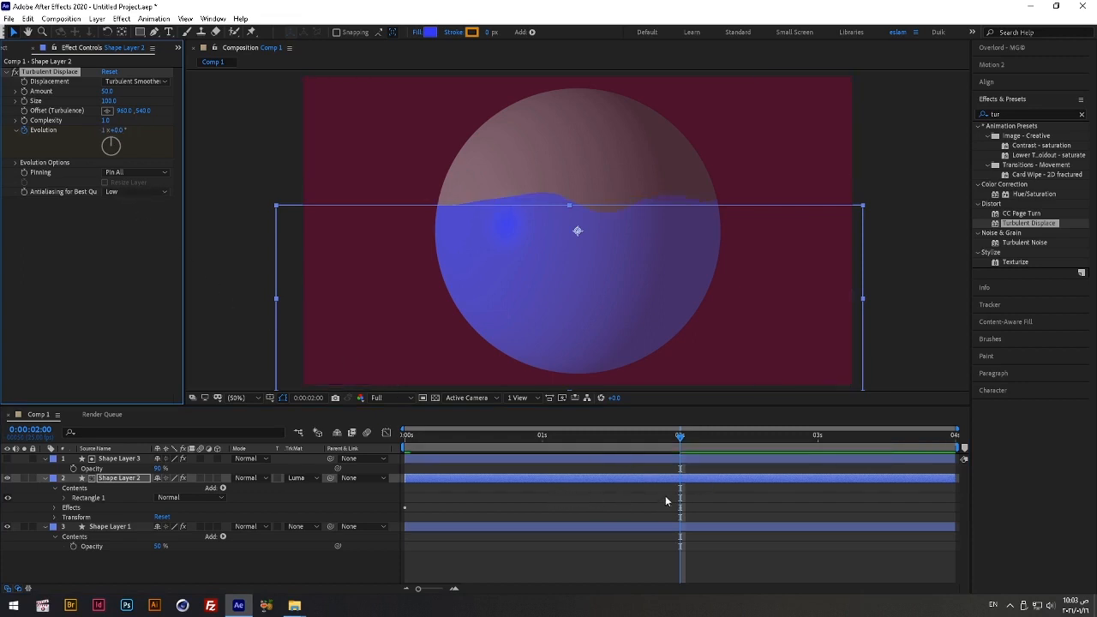
Add the property expression loopOut(type = "cycle", numKeyframes = 0) to the Turbulent Displace Evolution.
left_click(24, 130, "alt")
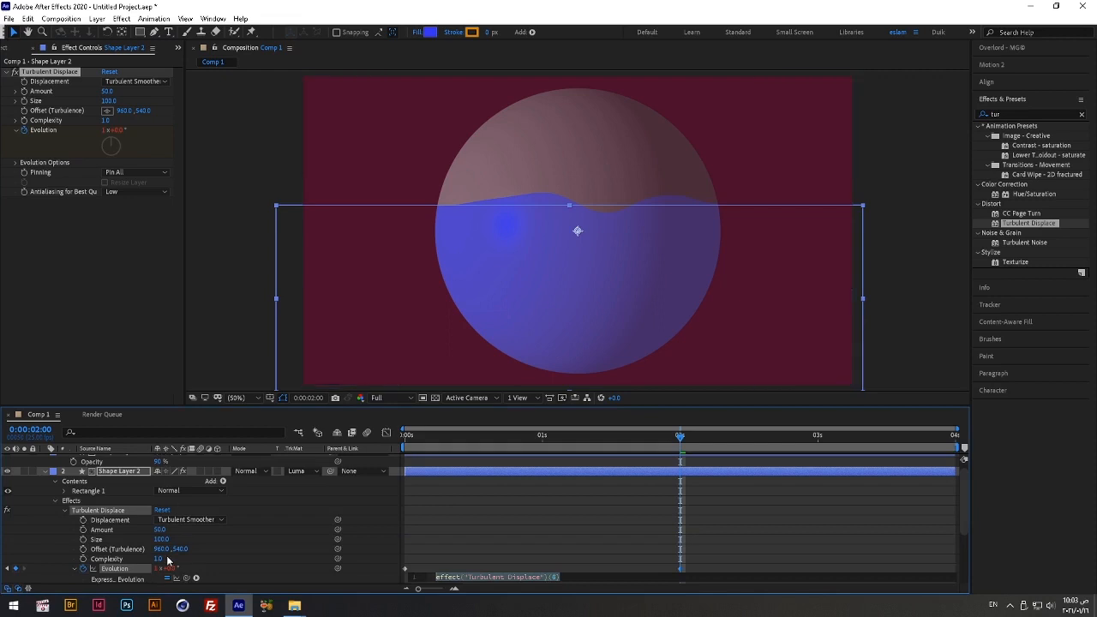
scroll(172, 561, "down", 2)
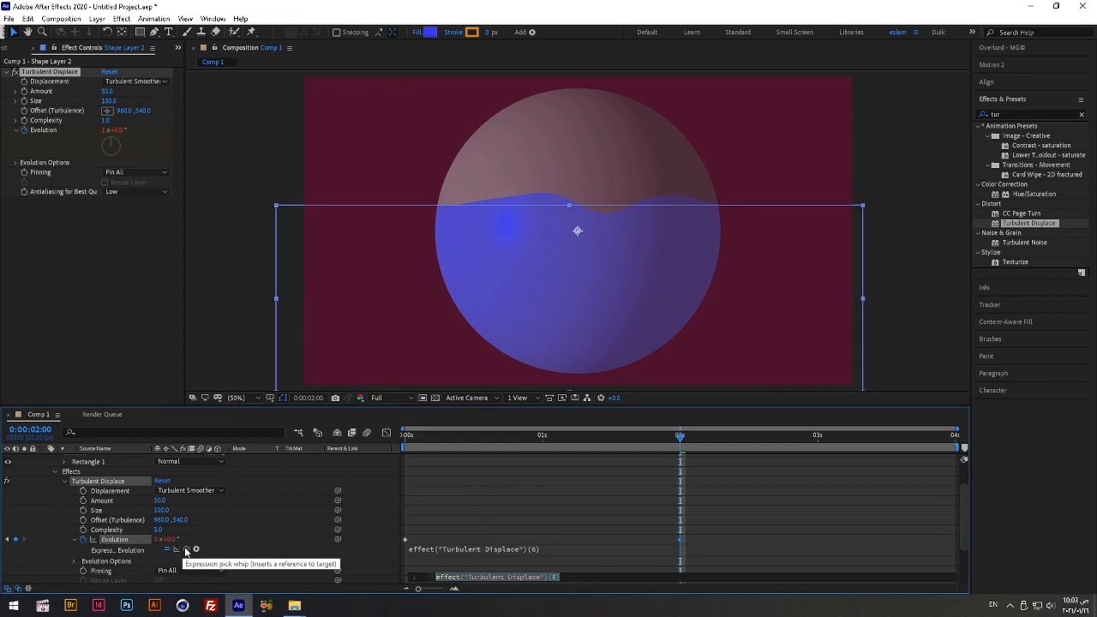
left_click(196, 551)
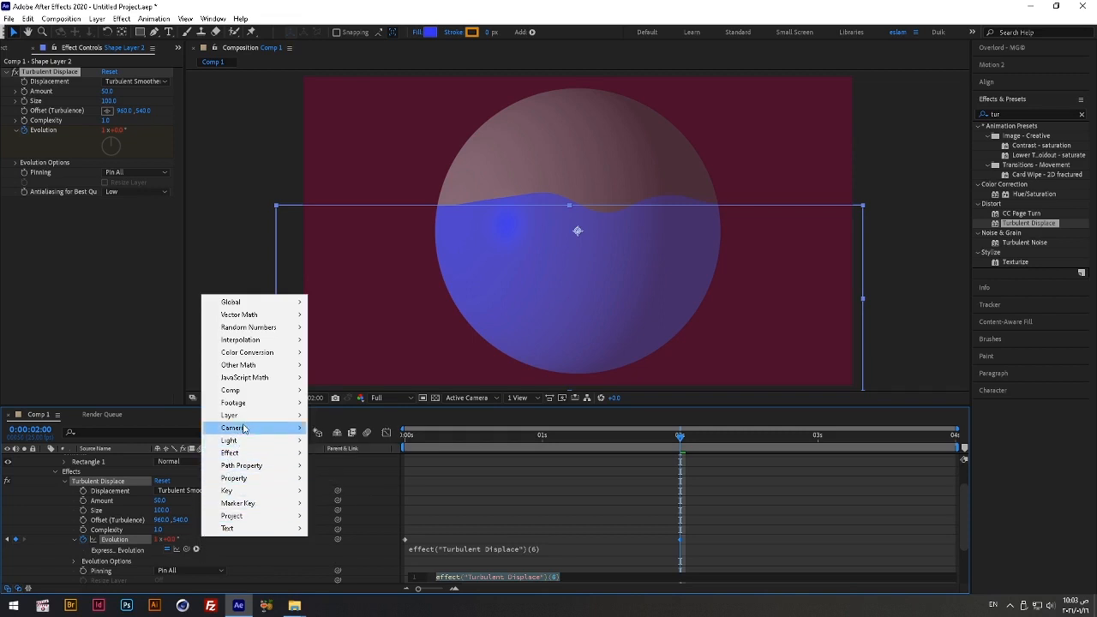
mouse_move(257, 428)
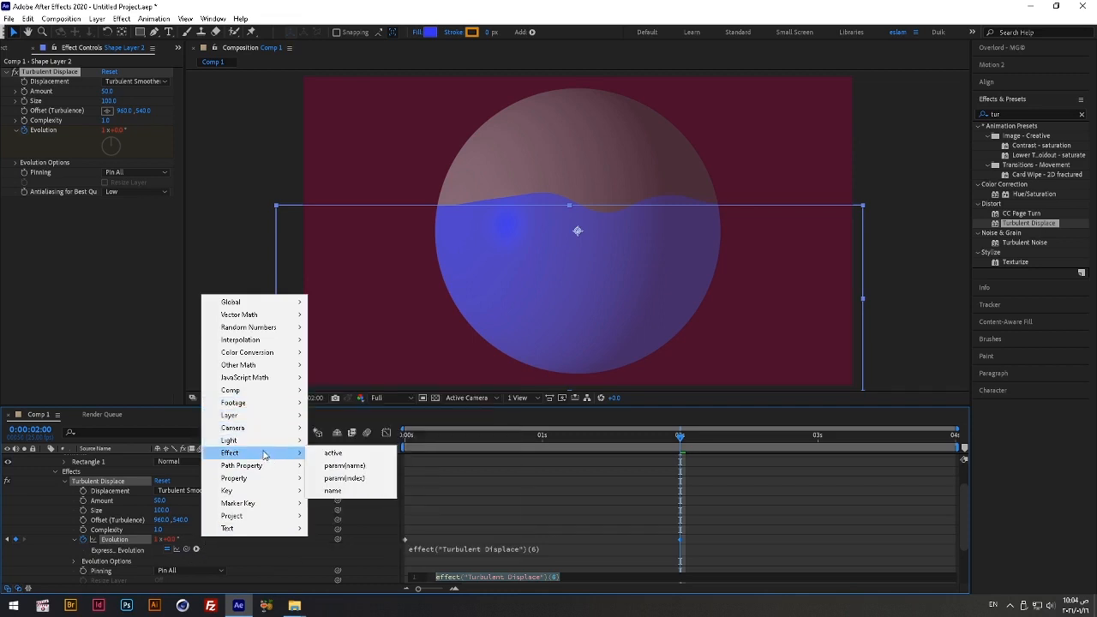
mouse_move(265, 485)
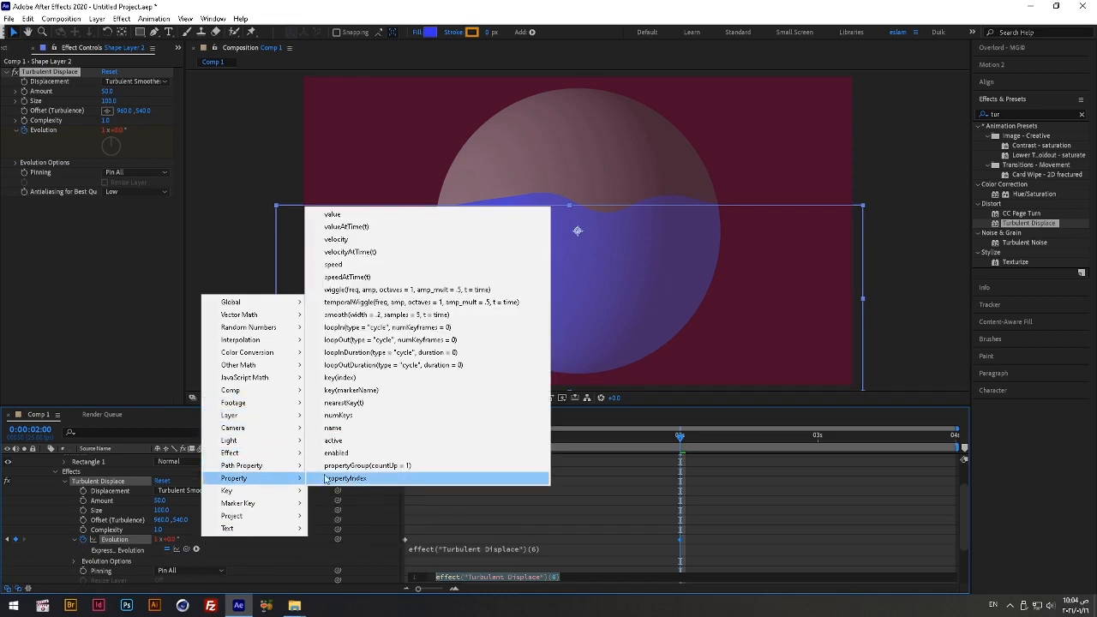
left_click(387, 342)
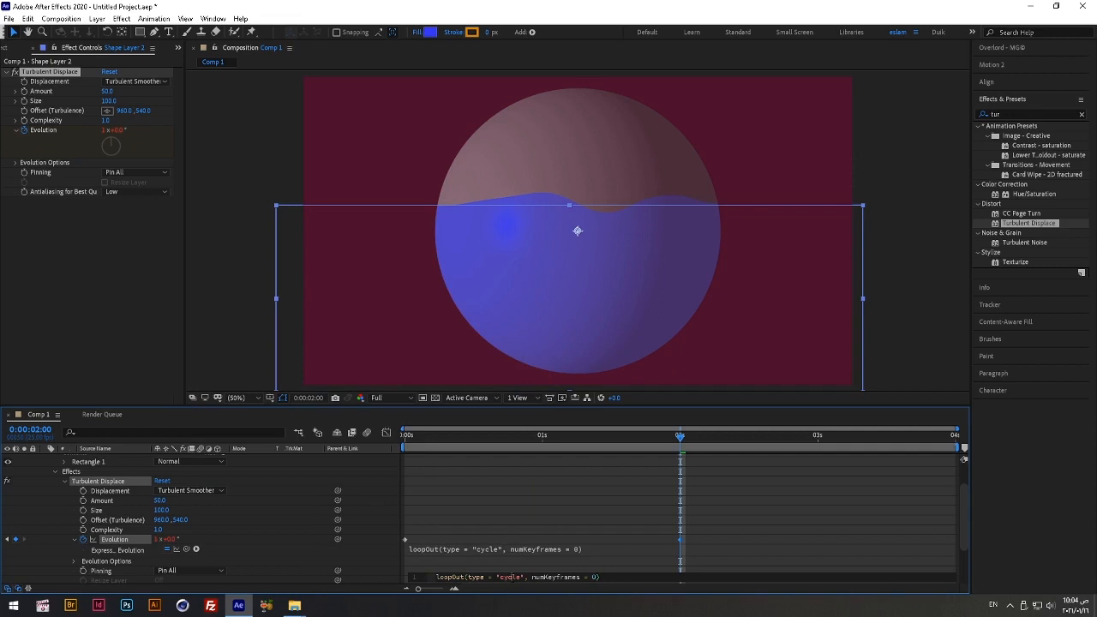
Change the loop type in the Evolution expression to "pingpong" and apply it.
double_click(511, 580)
type("pingp")
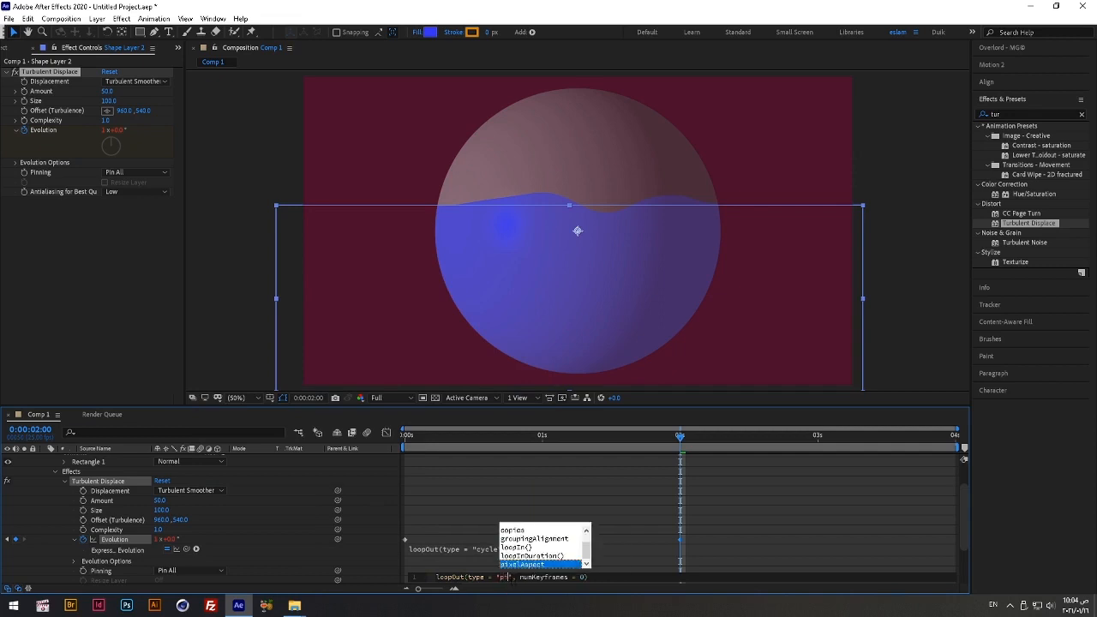
type("ong")
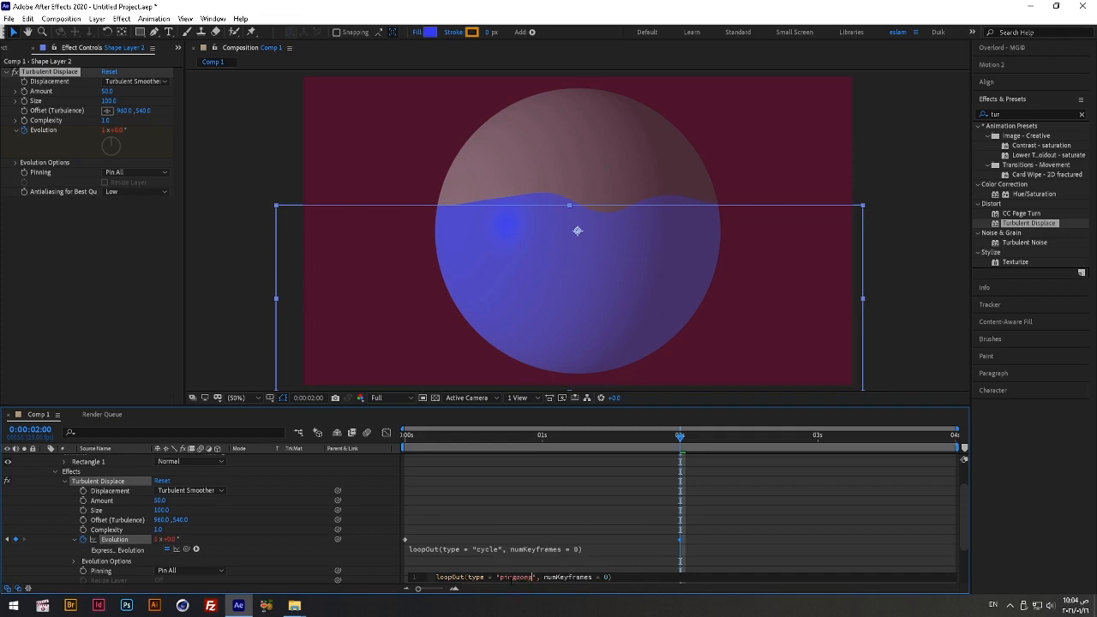
left_click(511, 585)
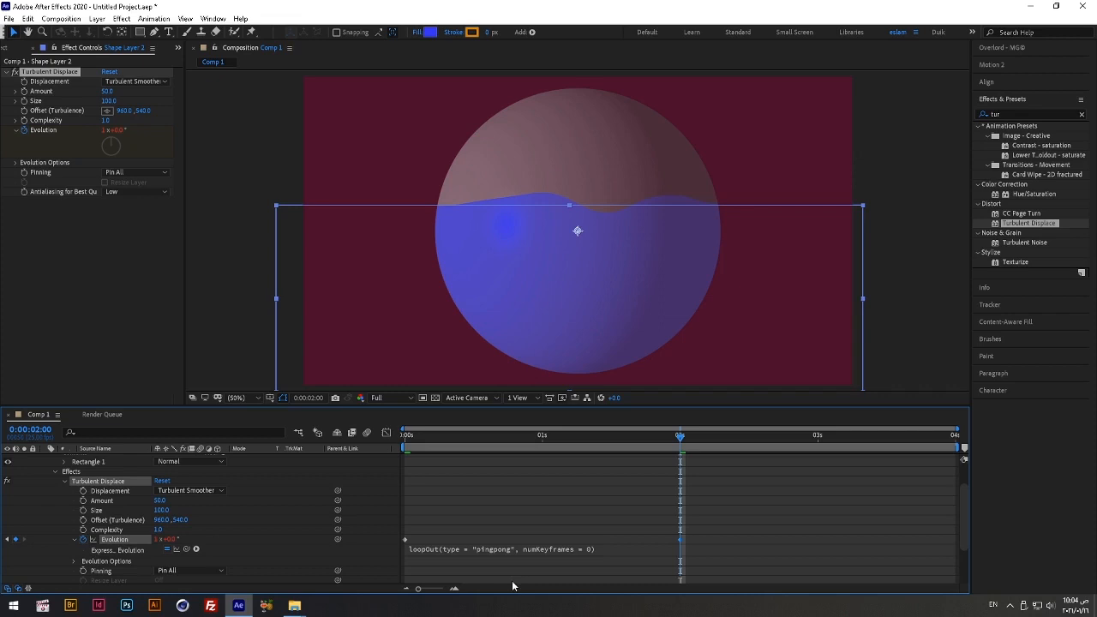
left_click(521, 614)
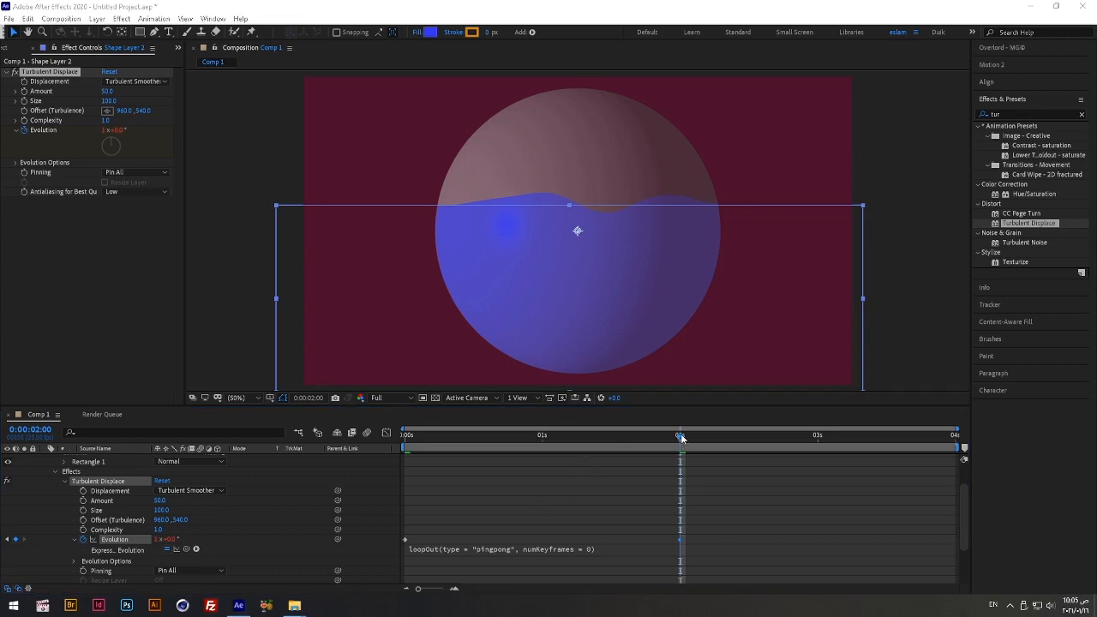
Preview the wave animation from the start of the composition, stopping at about 2:13.
left_click_drag(681, 437, 374, 451)
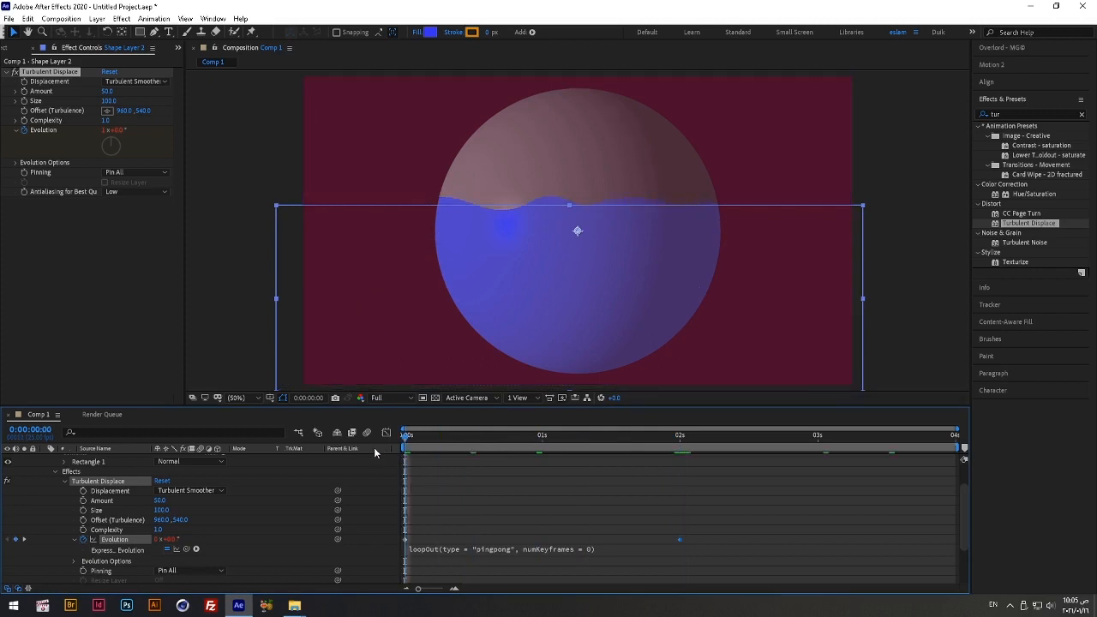
key("space")
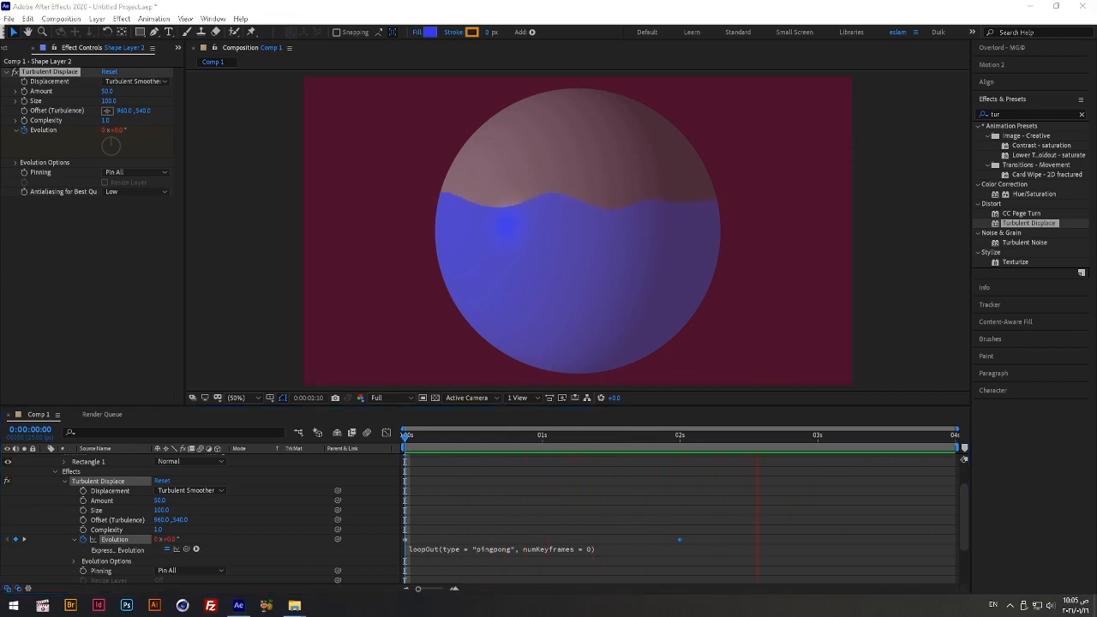
key("space")
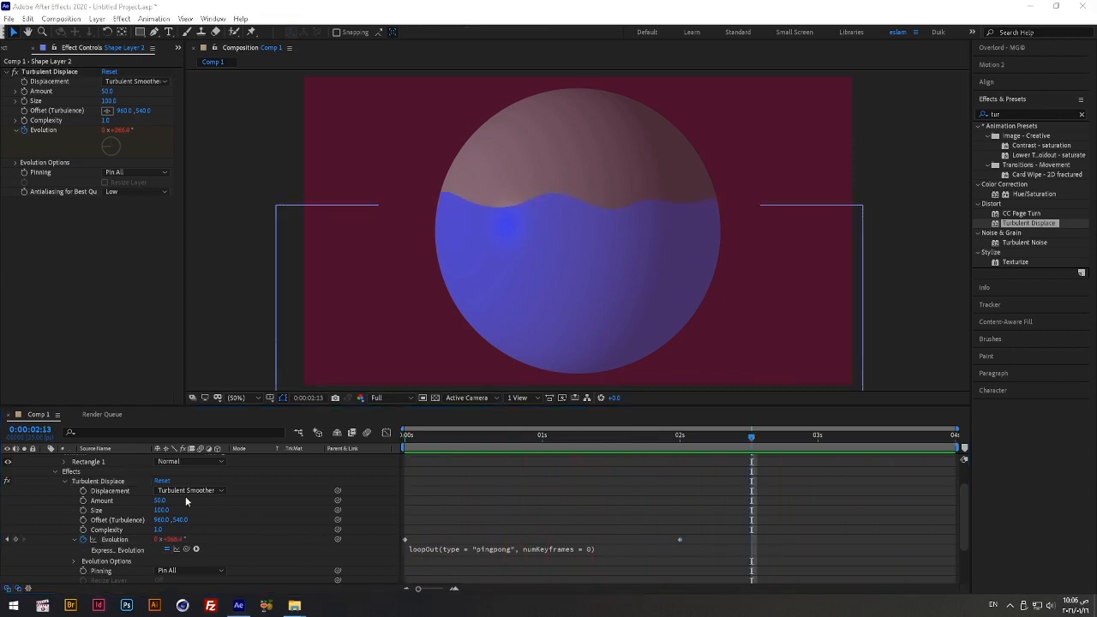
Close the Render Queue and collapse the properties of Shape Layer 2 and Shape Layer 3.
left_click(76, 415)
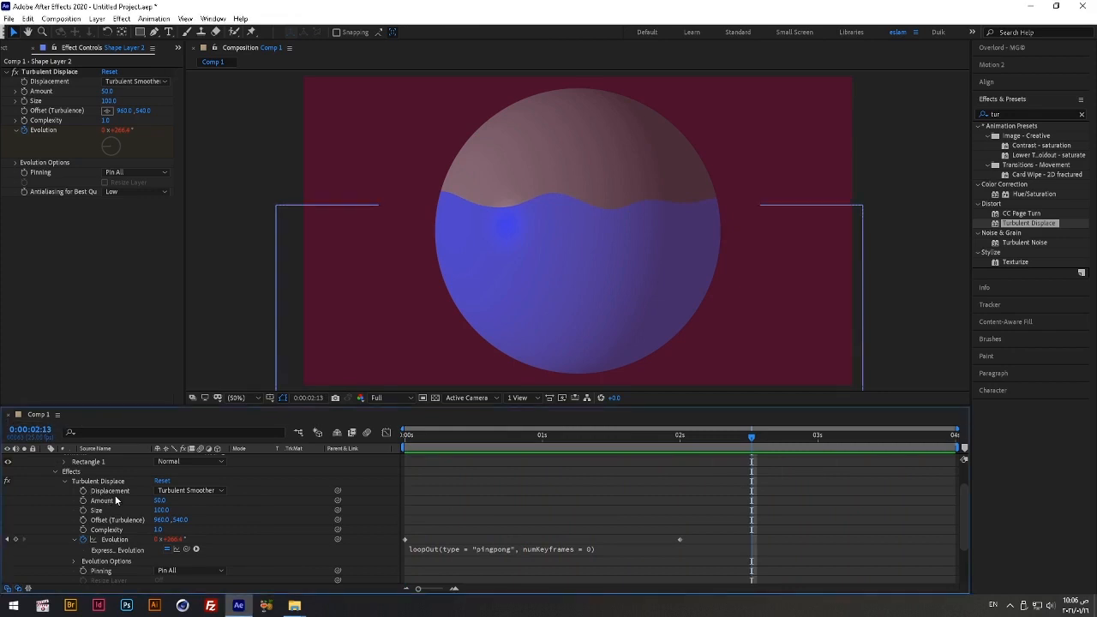
scroll(116, 497, "up", 2)
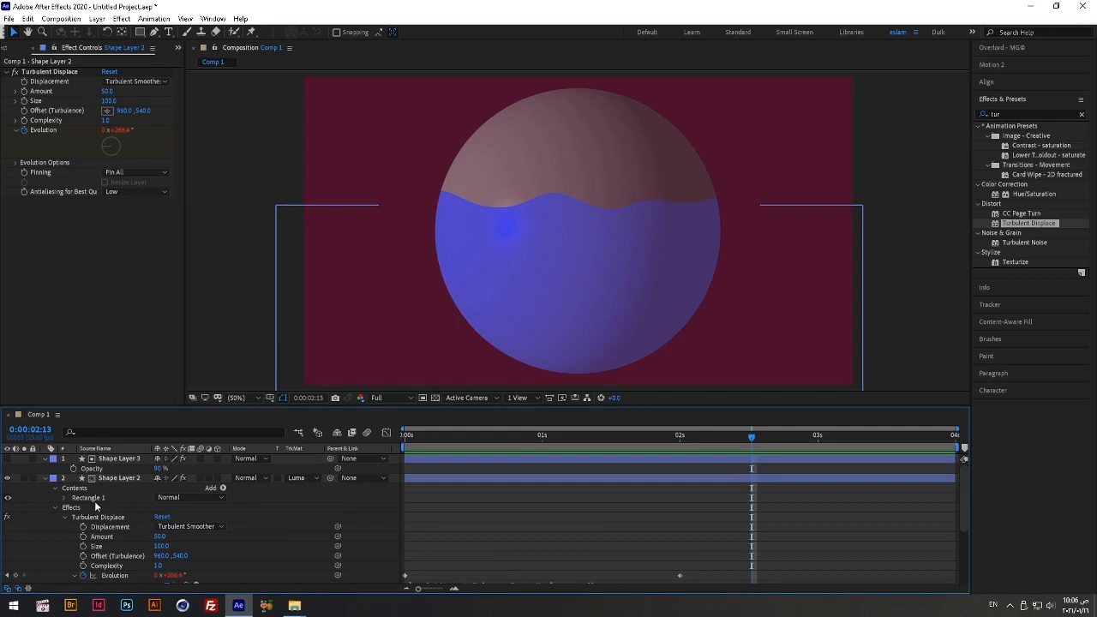
left_click(45, 479)
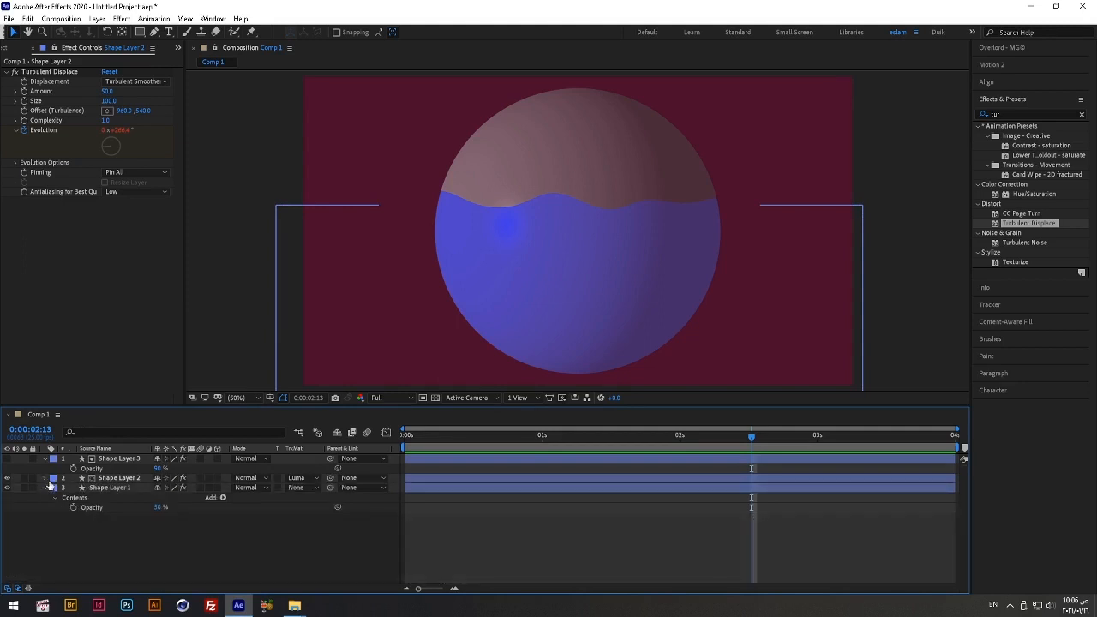
left_click(46, 460)
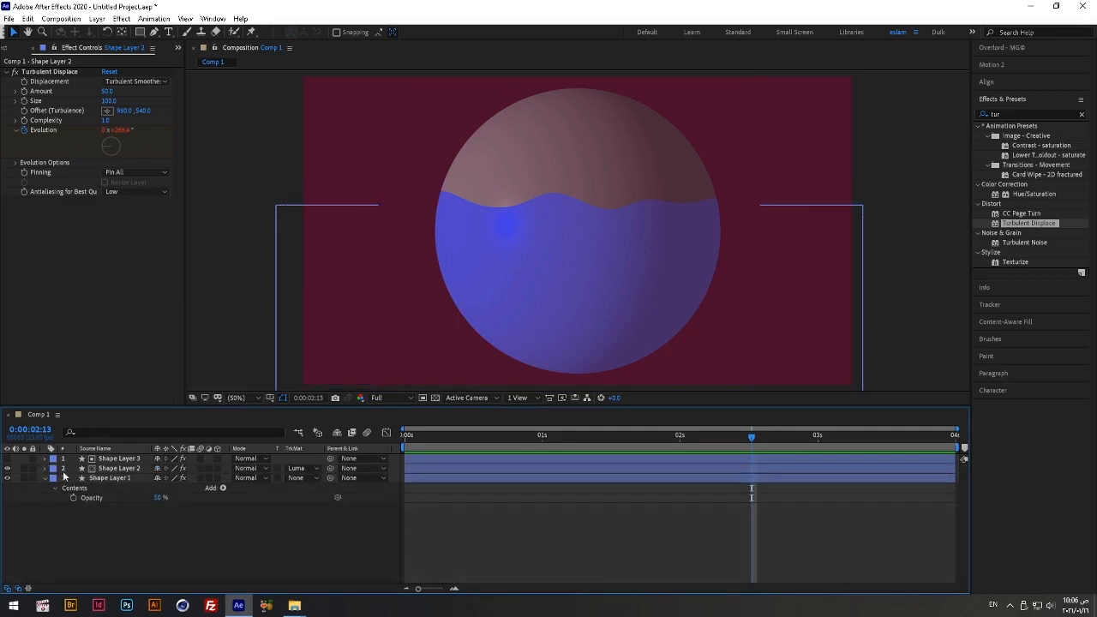
Pre-compose Shape Layer 2 and Shape Layer 3 together as Pre-comp 1, moving all attributes into the new composition.
left_click(101, 469)
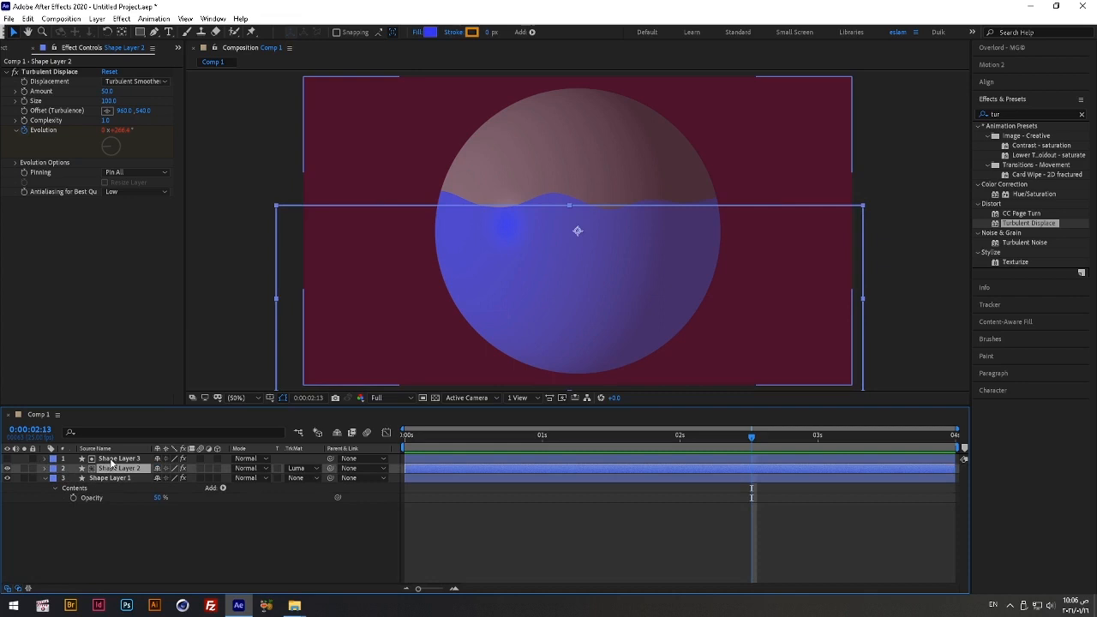
left_click(112, 460, "ctrl")
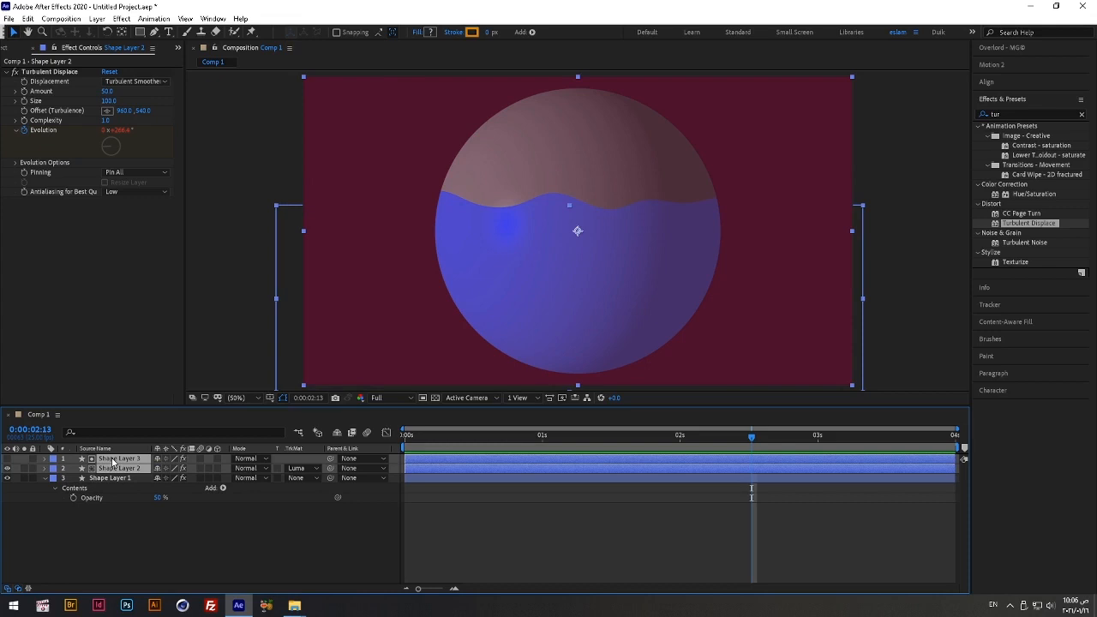
key("ctrl+shift+c")
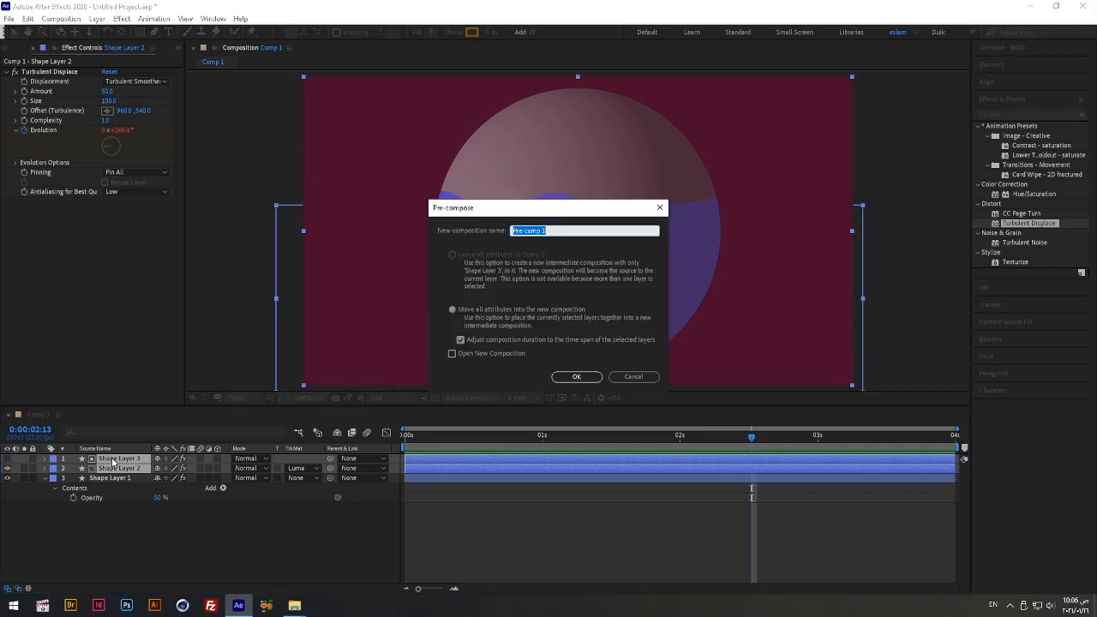
left_click(574, 377)
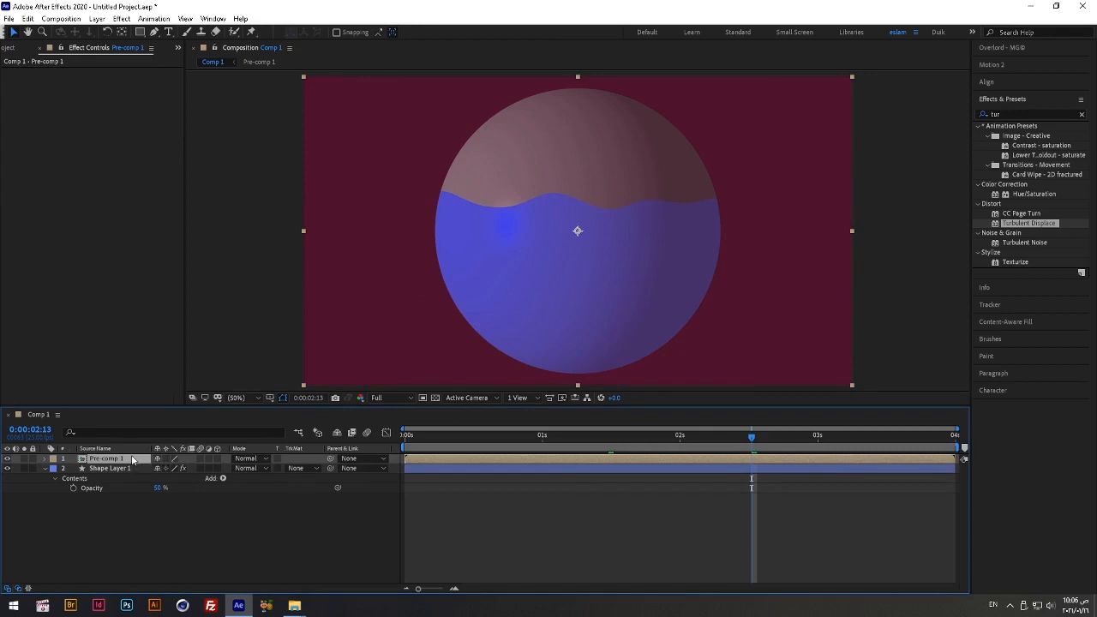
Stack two duplicates of the Pre-comp 1 layer above the original, both with the Linear Light blending mode.
key("ctrl+d")
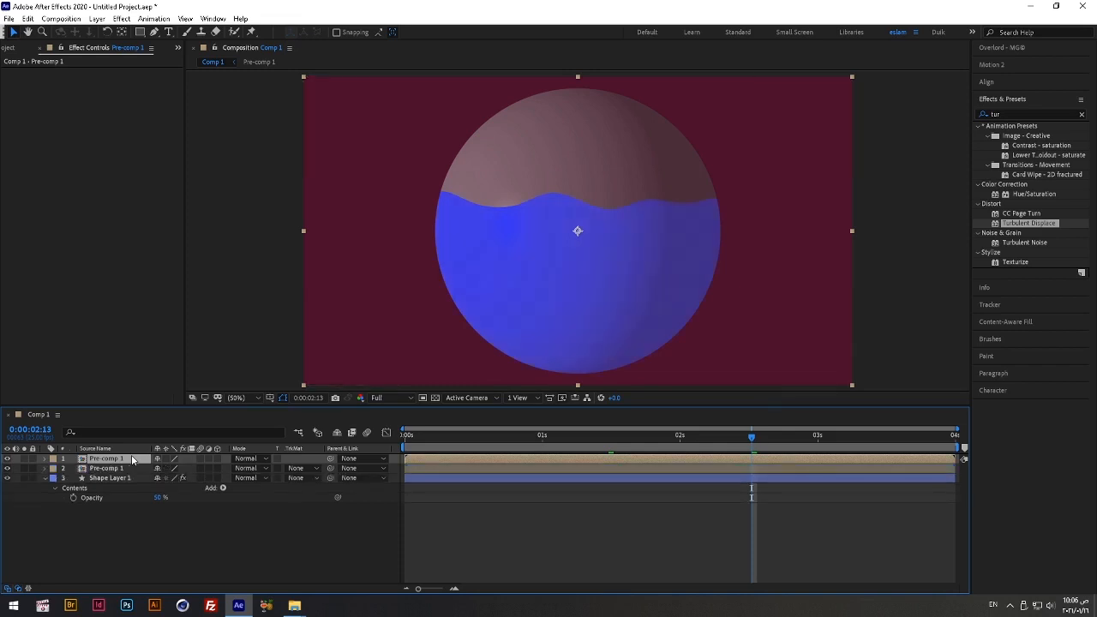
left_click(257, 459)
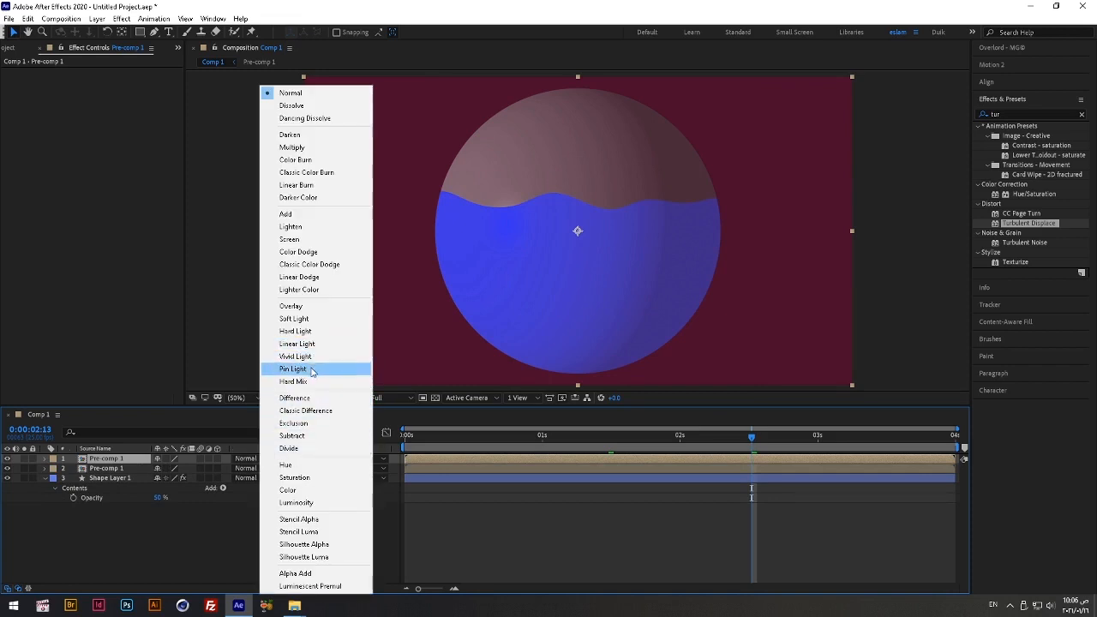
left_click(240, 514)
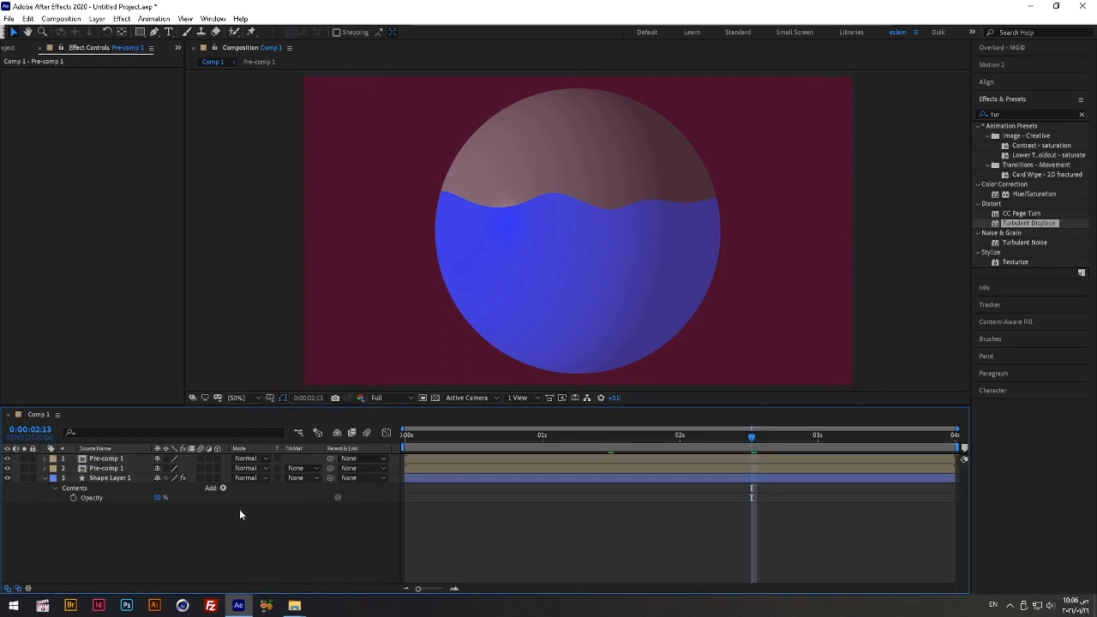
left_click(263, 464)
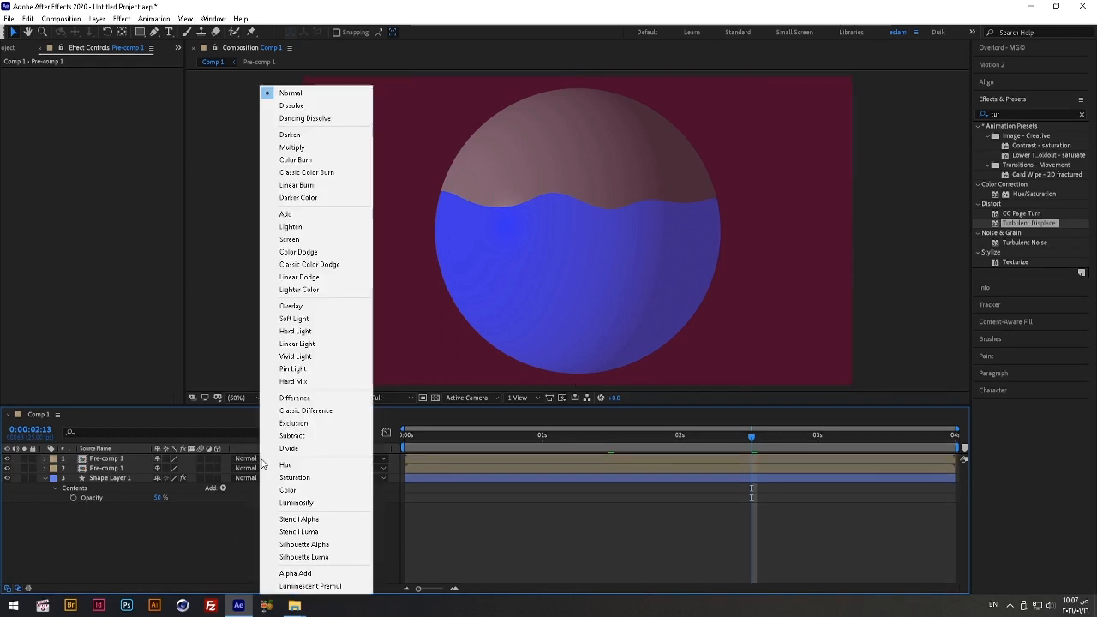
left_click(299, 344)
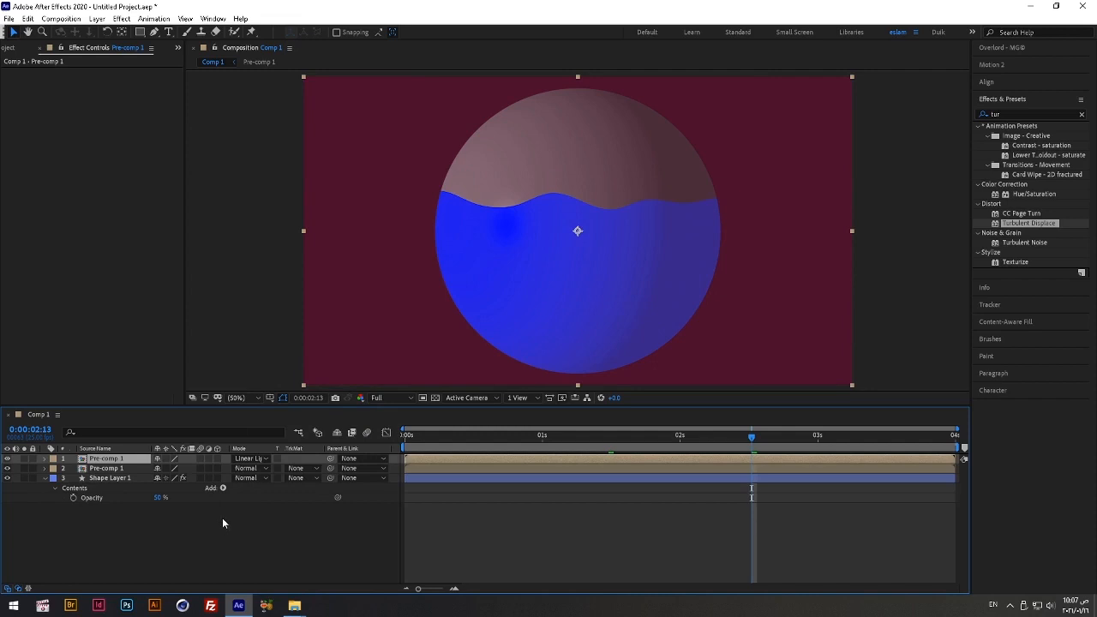
left_click(122, 463)
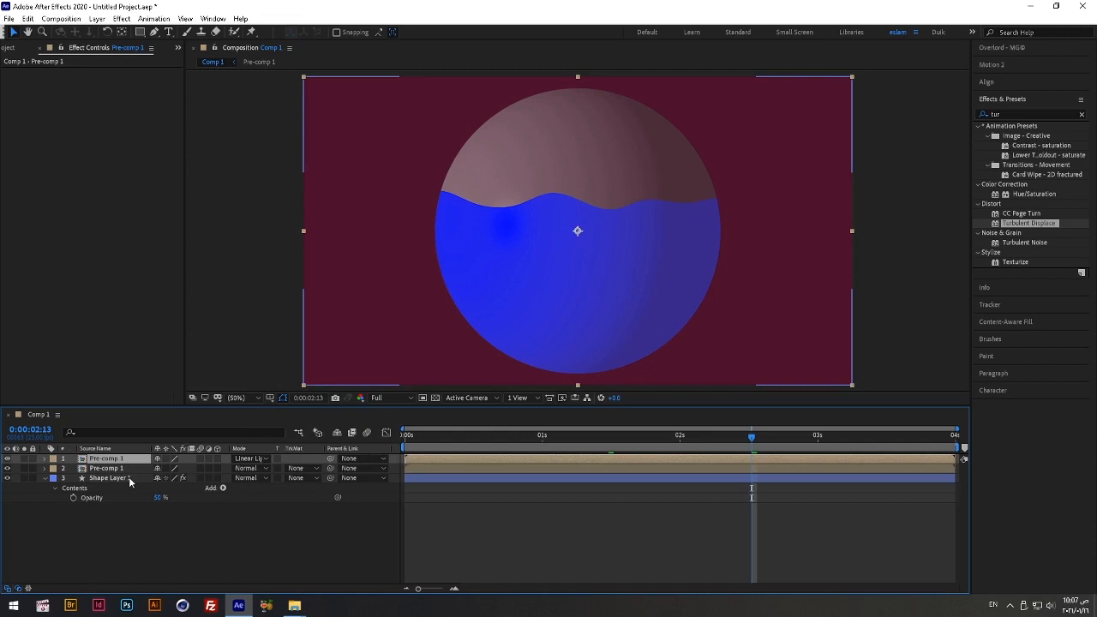
key("ctrl+d")
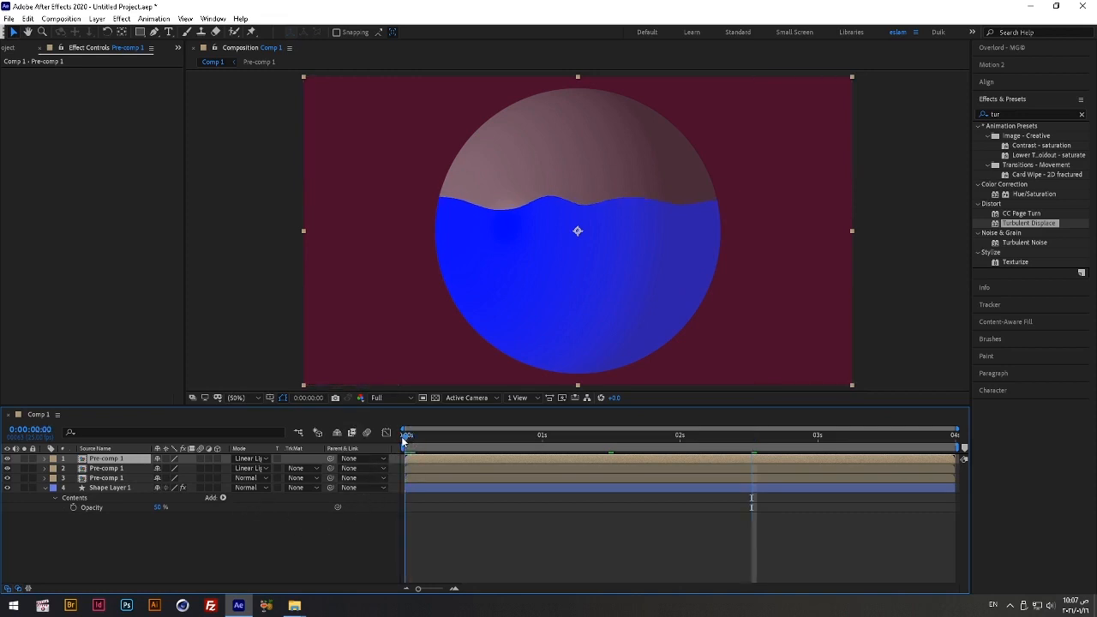
Preview the liquid animation in Comp 1 from the start of the composition, then stop playback.
left_click(403, 437)
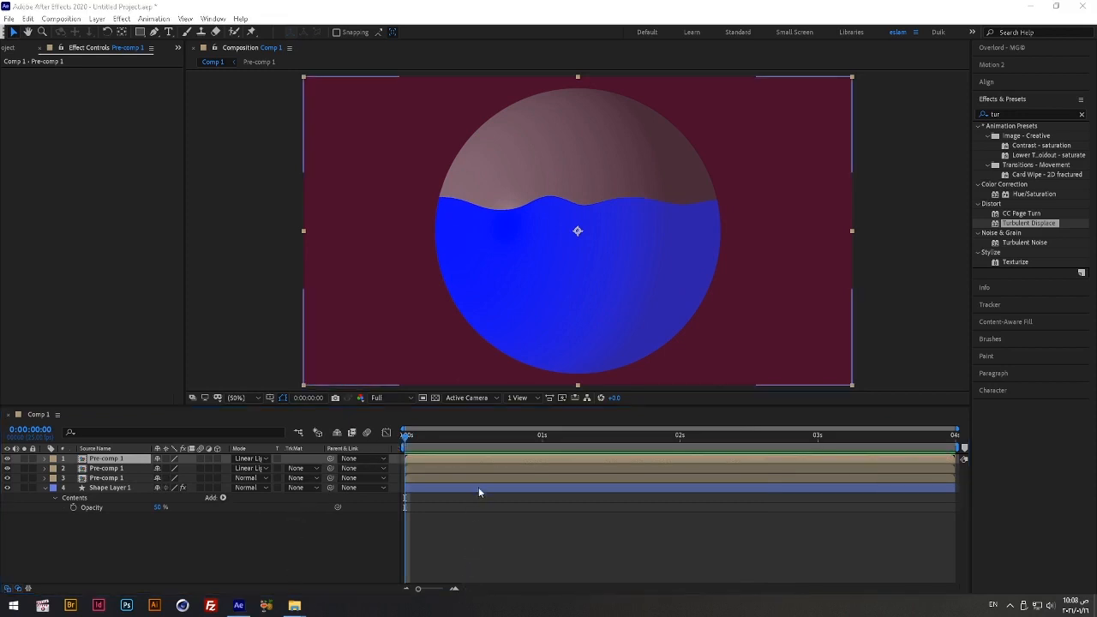
left_click(405, 436)
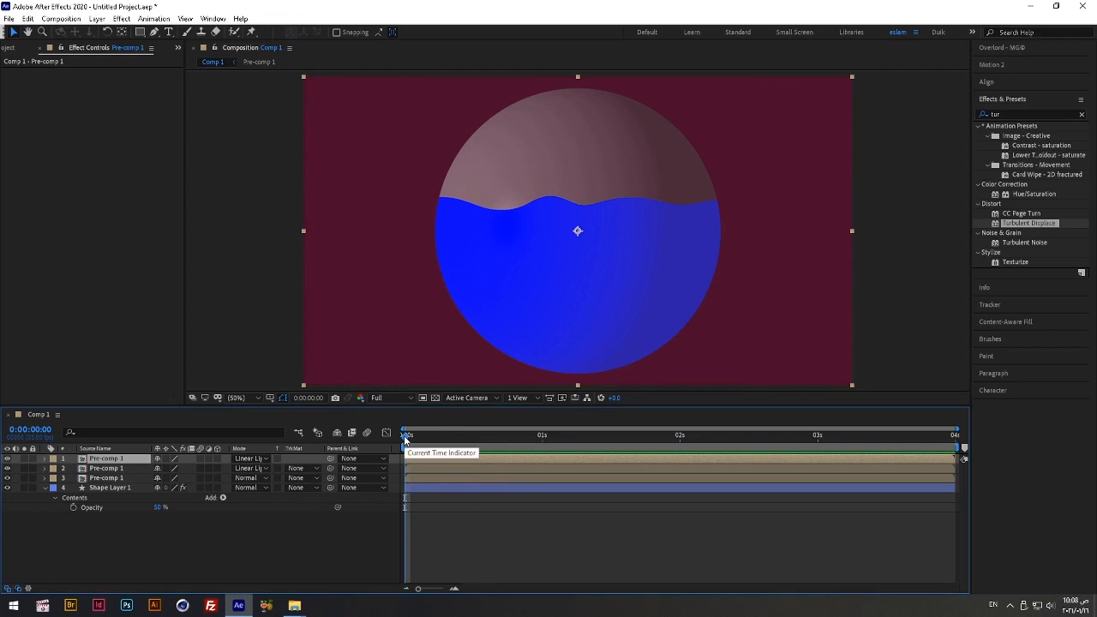
key("space")
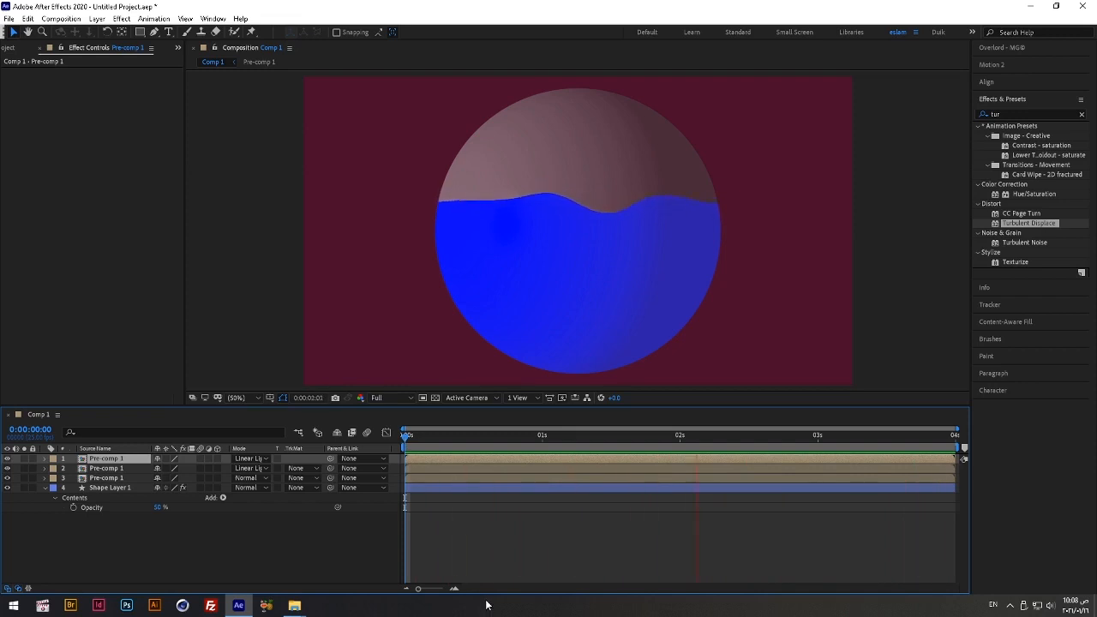
key("space")
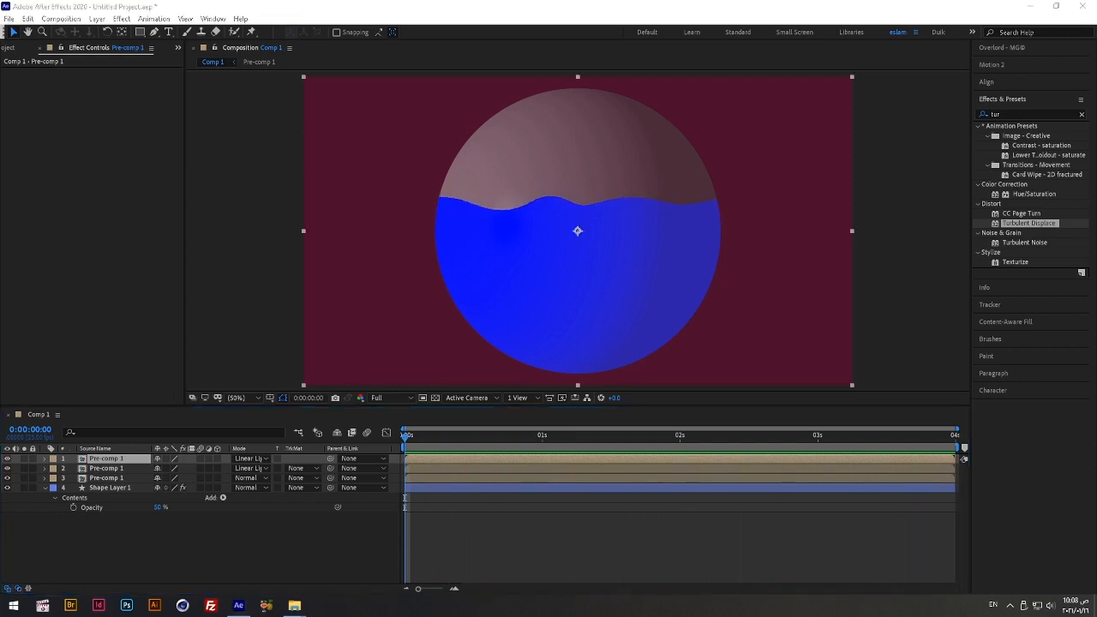